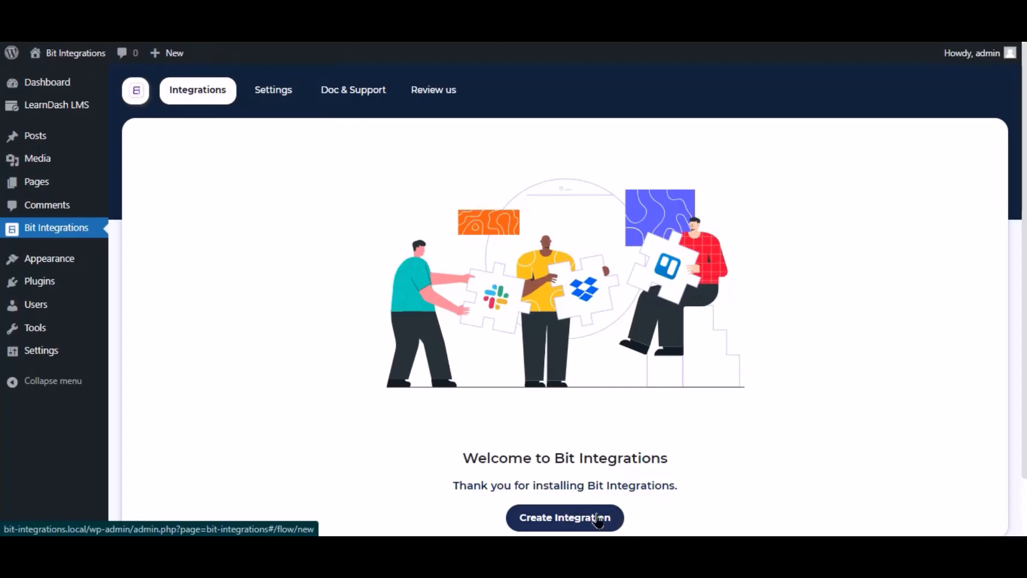
Step: Create a new integration with LearnDash LMS as its trigger
click(598, 519)
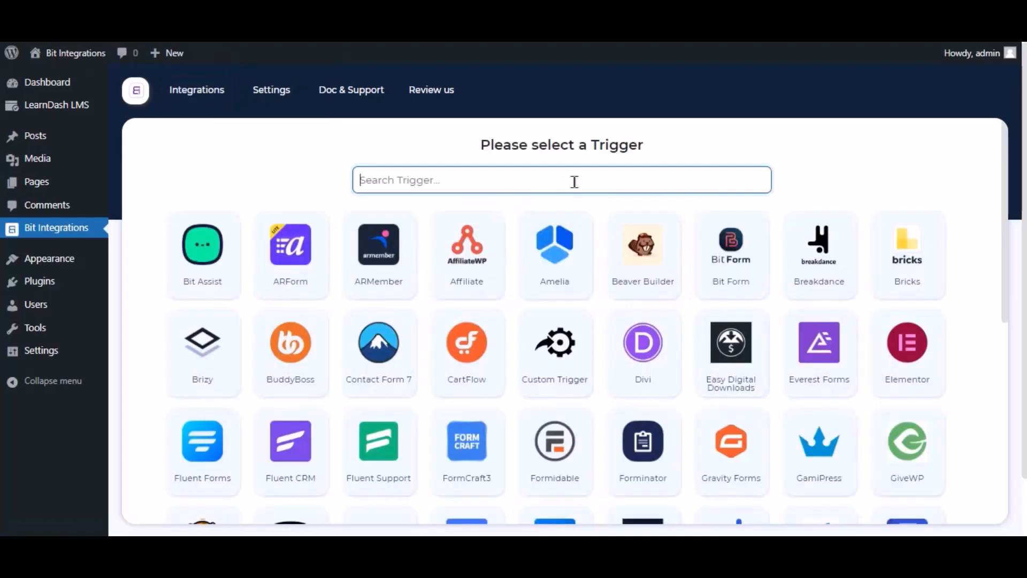
click(573, 180)
text(ler)
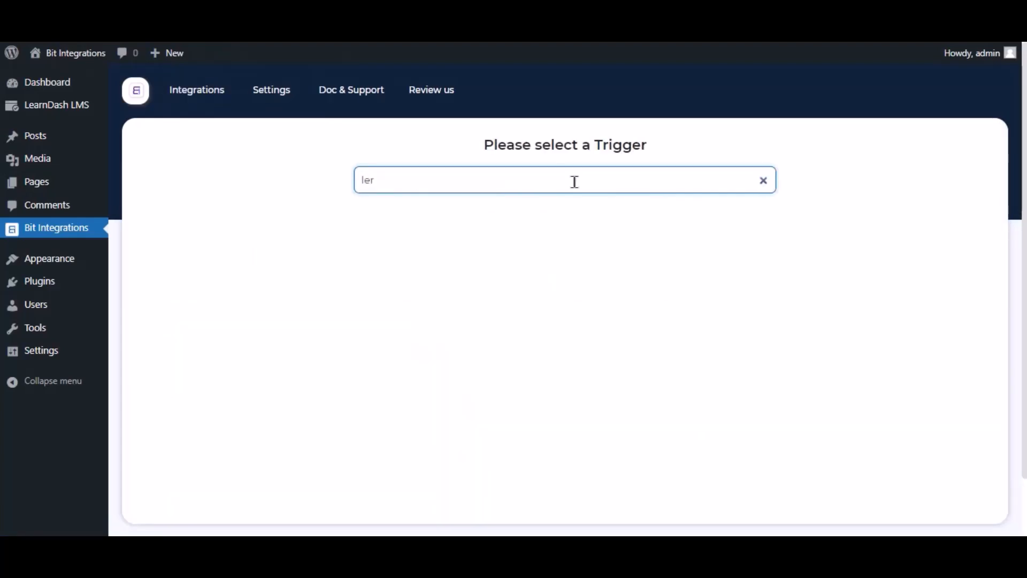
click(585, 259)
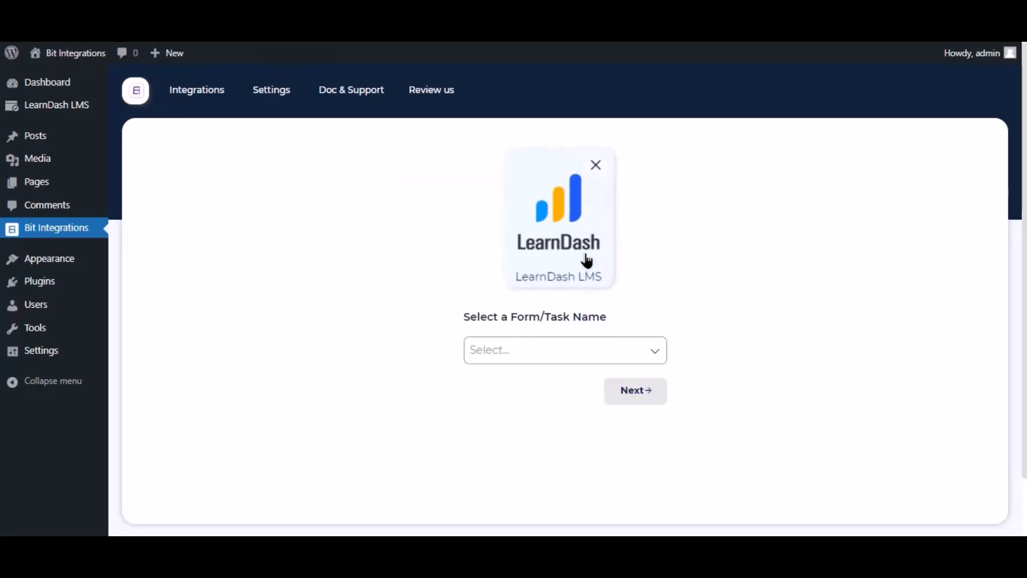
Step: Set the trigger task to "A user is enrolled in a course" for Any Course and proceed to the action selection
click(546, 361)
click(541, 380)
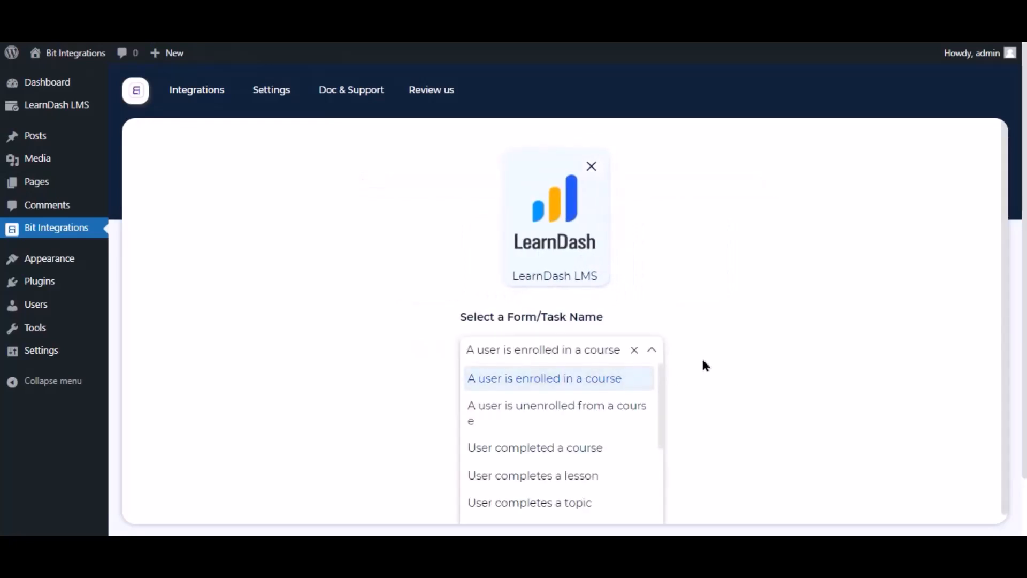
click(513, 414)
click(516, 305)
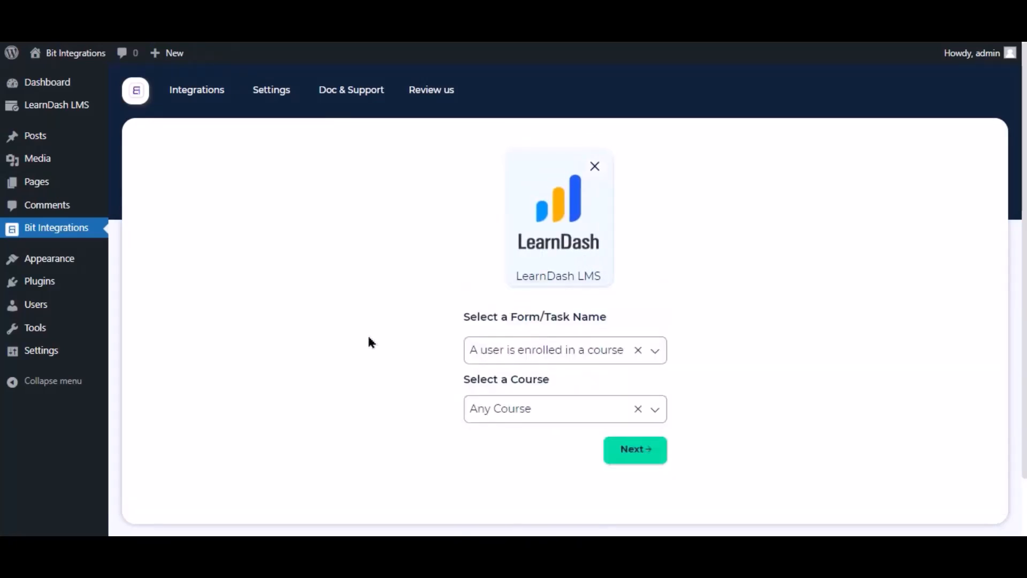
click(646, 457)
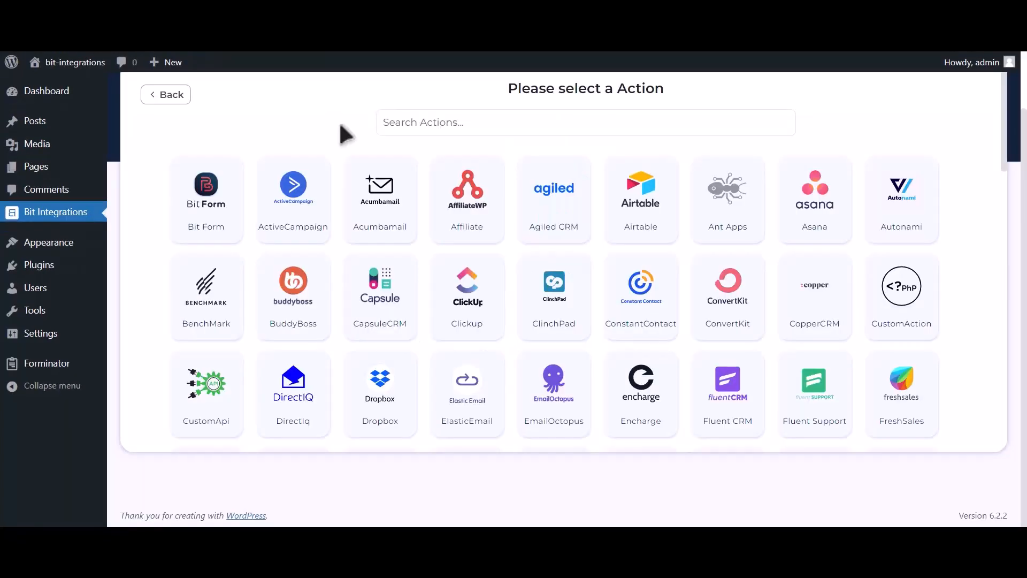
Step: Find Mailup among the actions and choose it as the integration's action
click(543, 110)
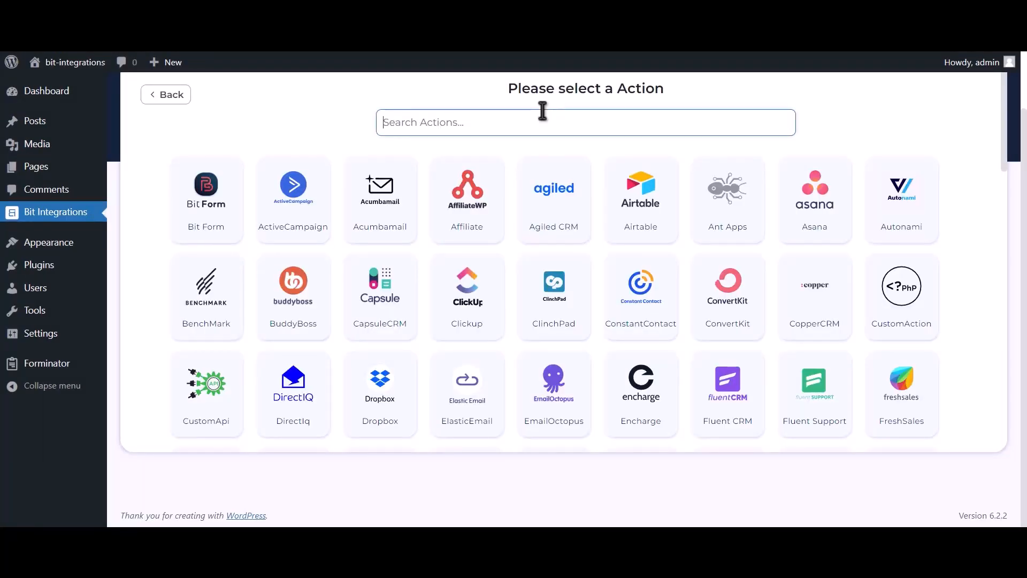
text(Mailup)
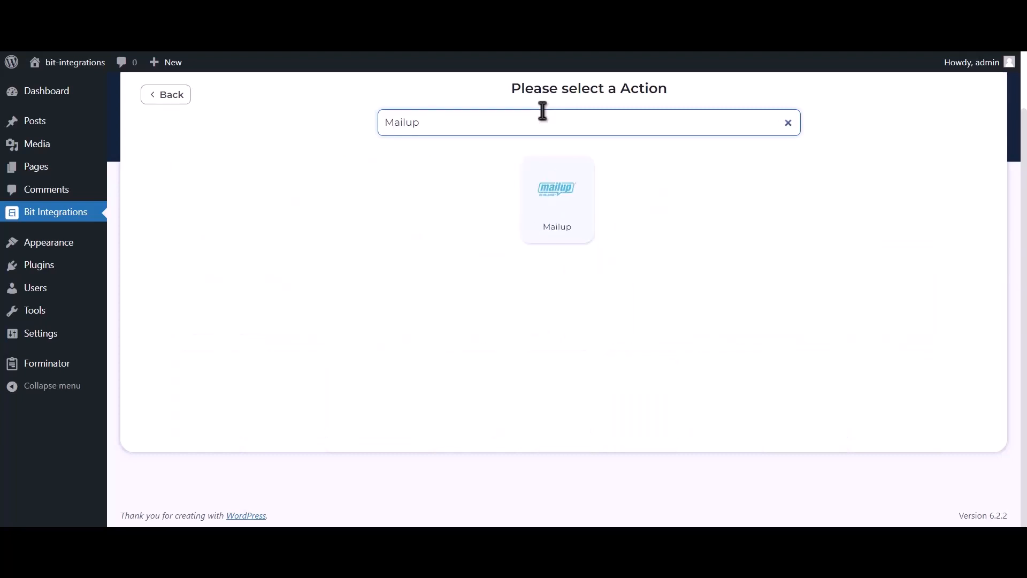
click(543, 214)
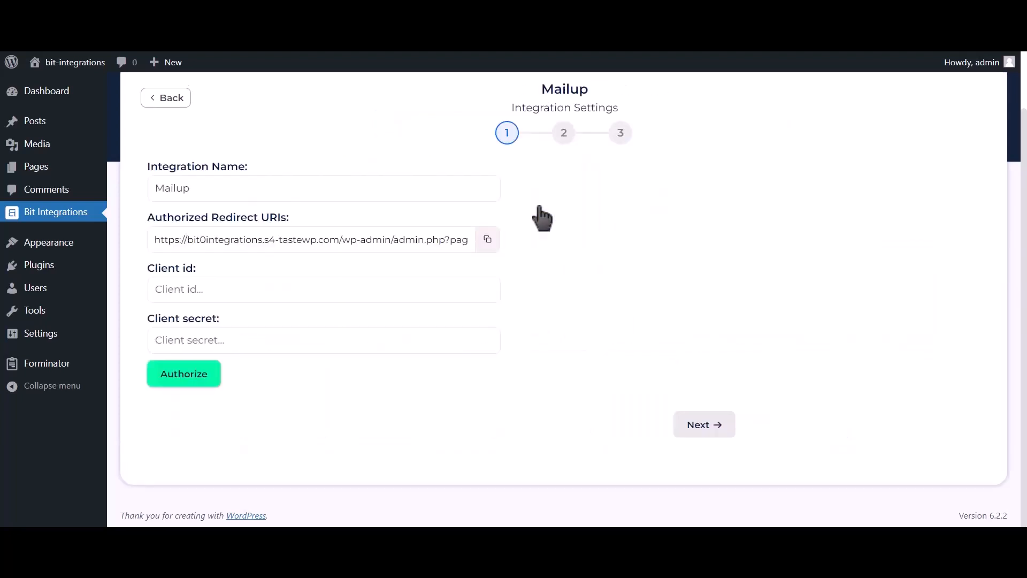
drag(145, 268, 196, 267)
drag(148, 319, 218, 316)
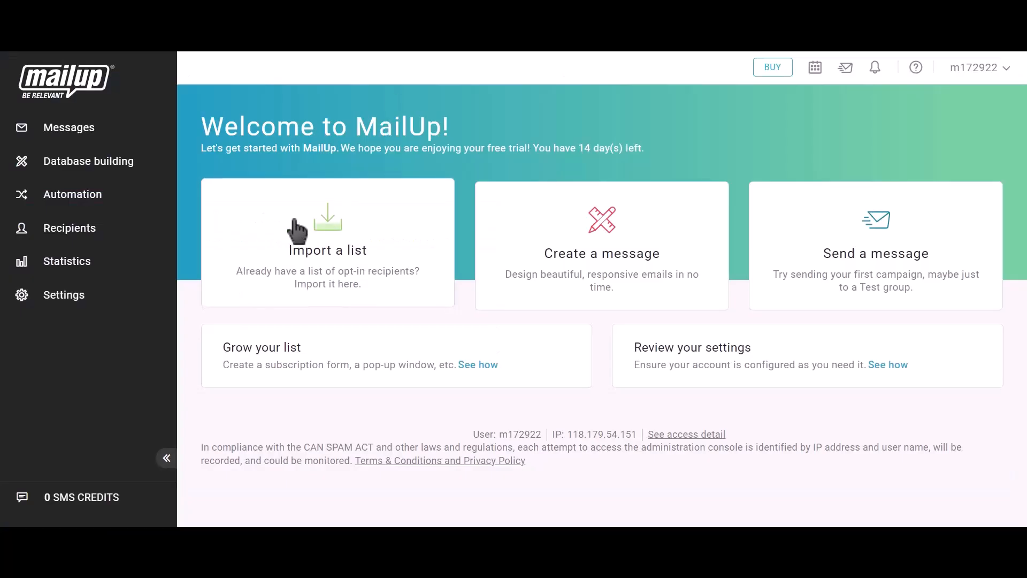
Step: Switch to MailUp and start a new API key in the Developer's corner of the advanced settings
click(89, 313)
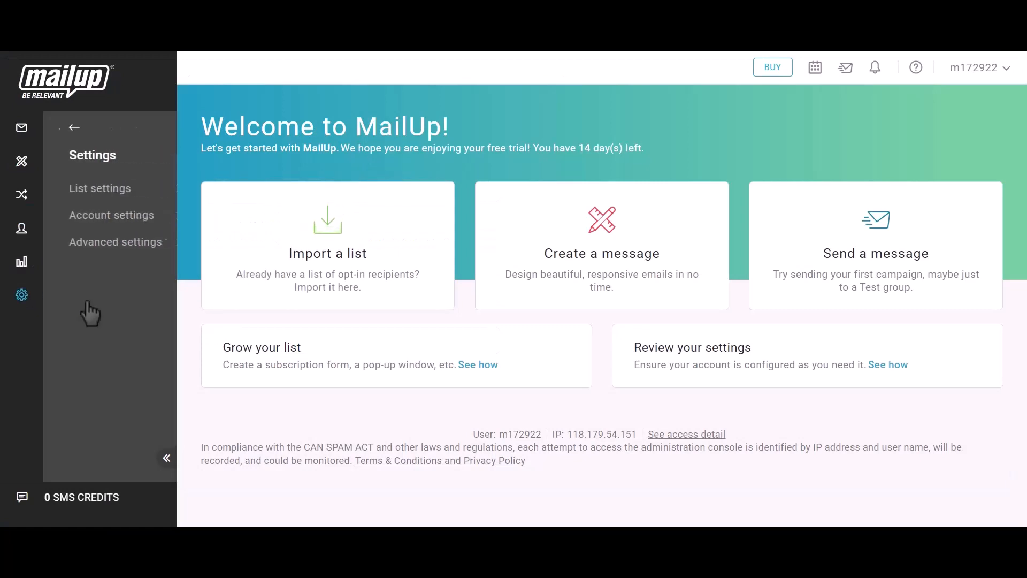
click(112, 258)
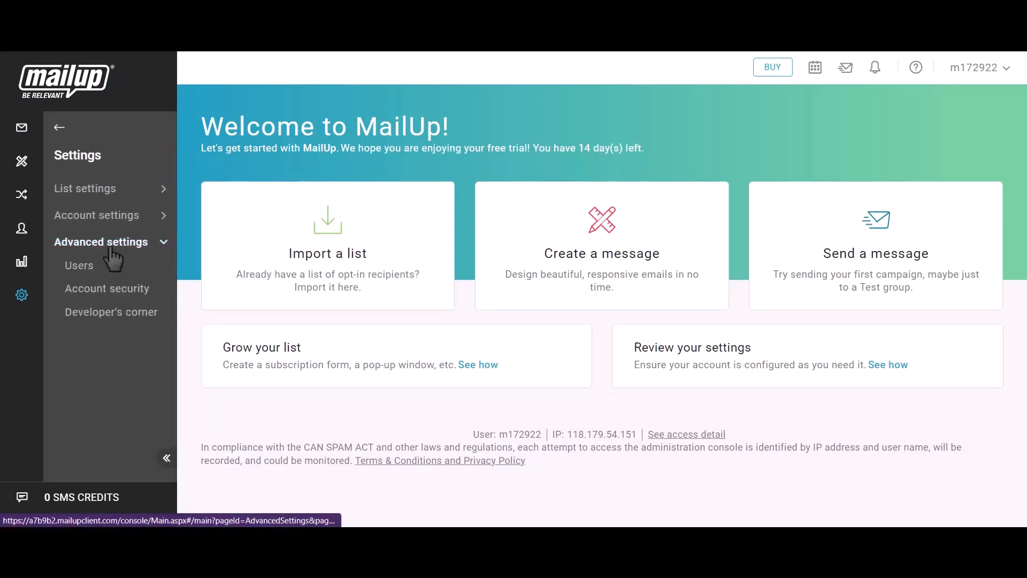
click(121, 319)
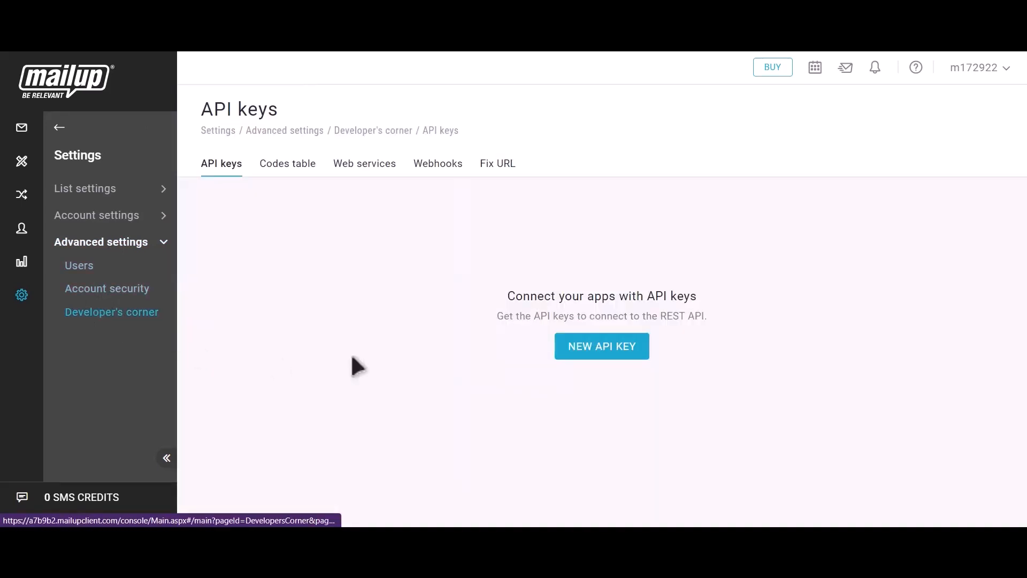
click(618, 357)
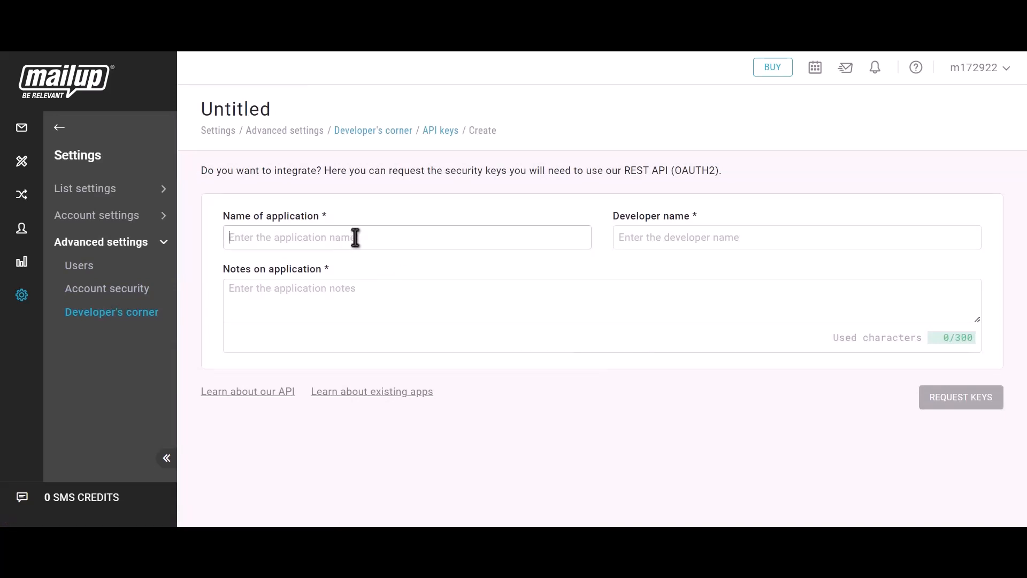
Step: Request API keys with application name and developer name "Bit Integrations" and application notes "Bit integrations"
text(Bit)
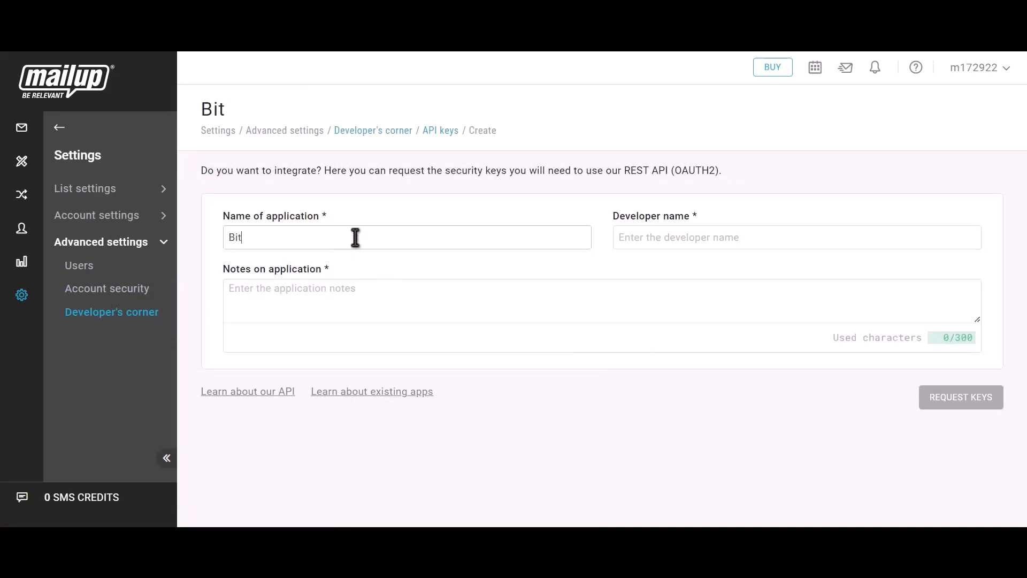
text( Integrations)
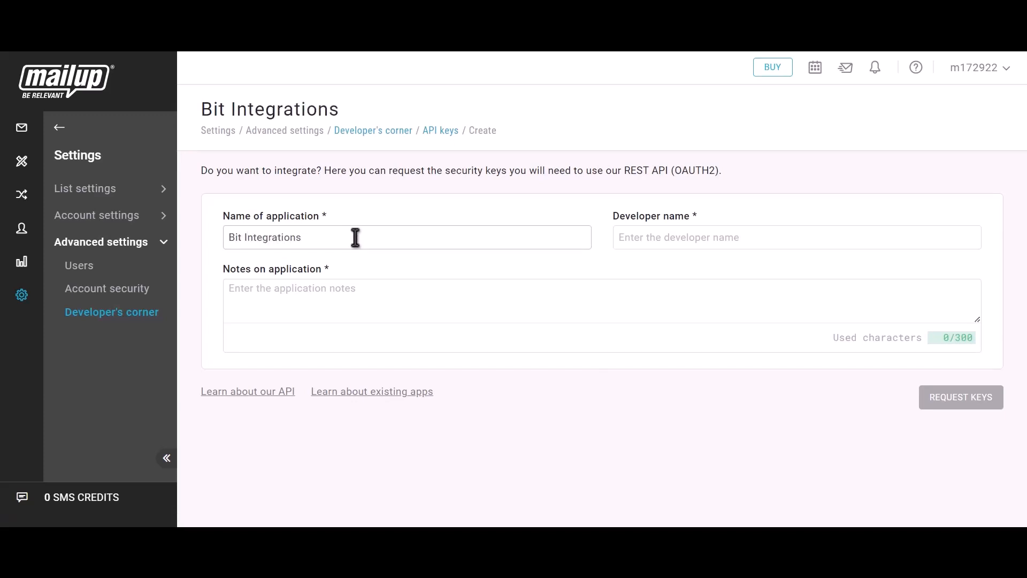
click(684, 242)
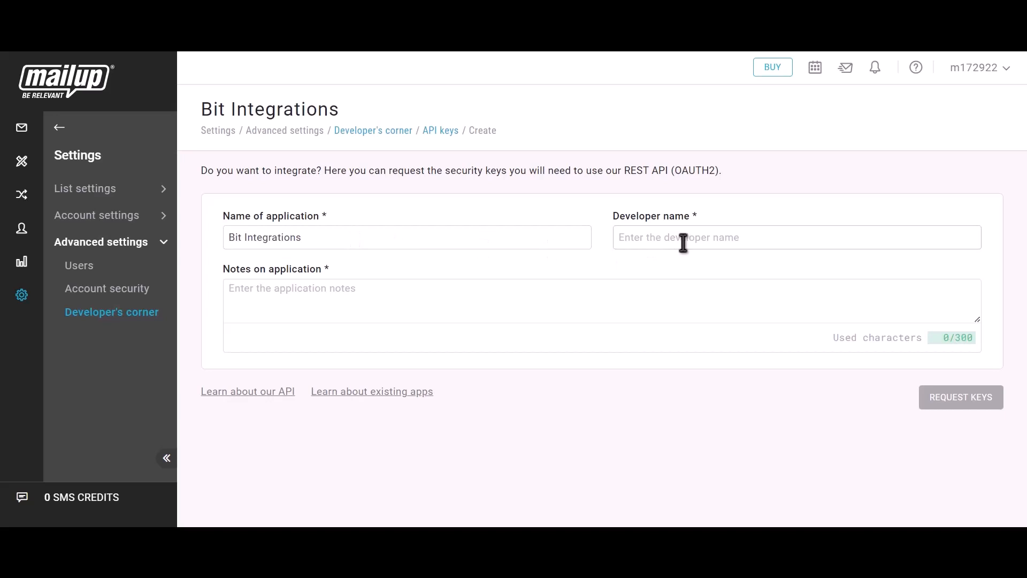
text(Bit Integrations)
click(324, 308)
text(Bi)
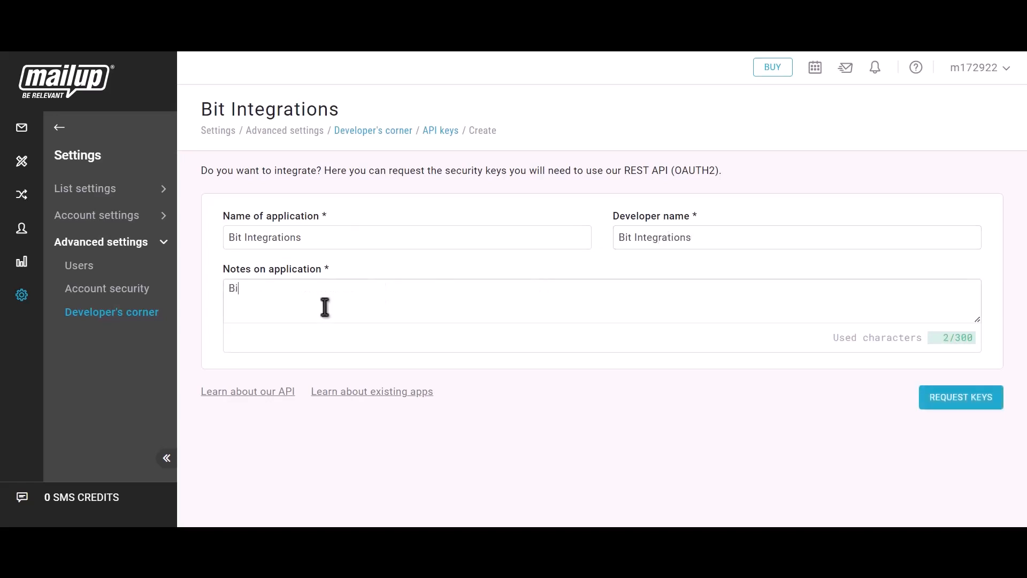
text(t integrations)
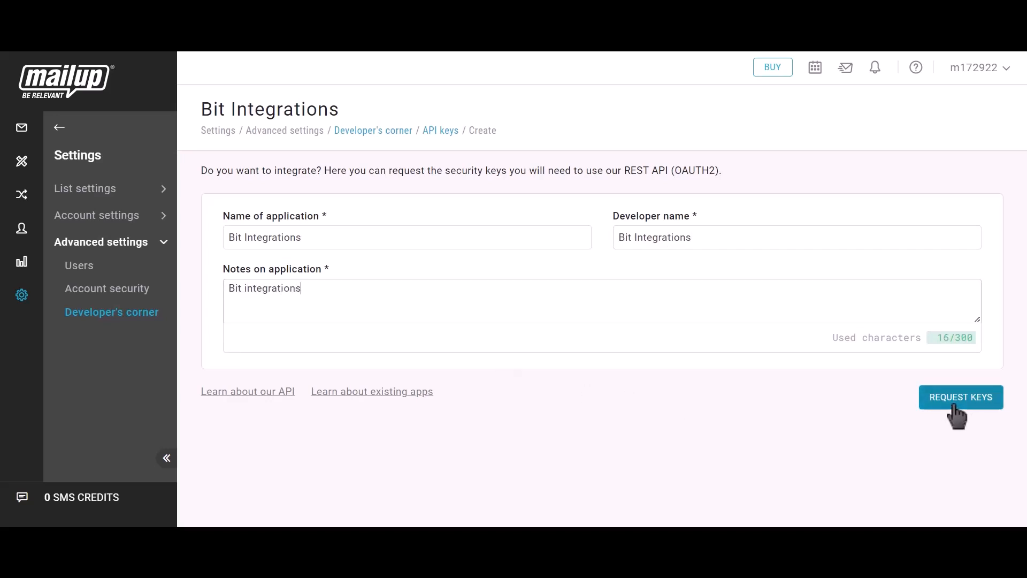
click(974, 407)
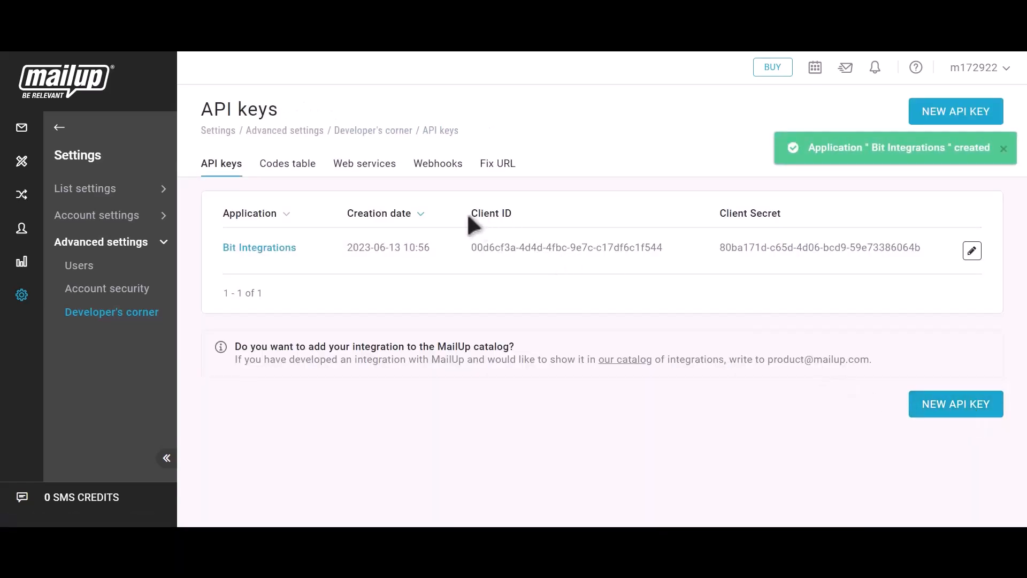
Step: Copy the new application's client ID from MailUp and paste it into the Client id field of the Bit Integrations settings
drag(469, 215, 517, 216)
click(673, 249)
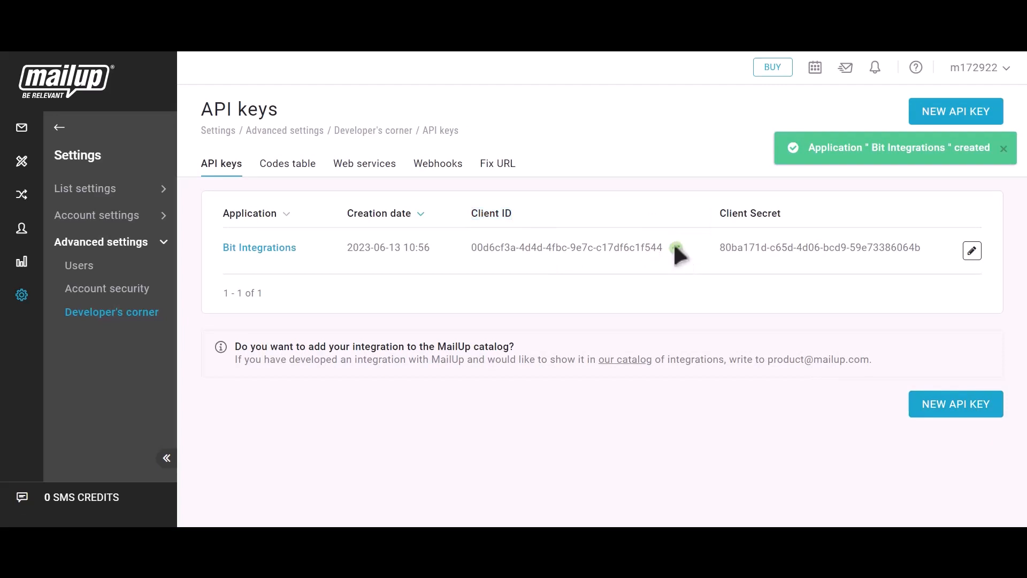
click(270, 54)
click(250, 296)
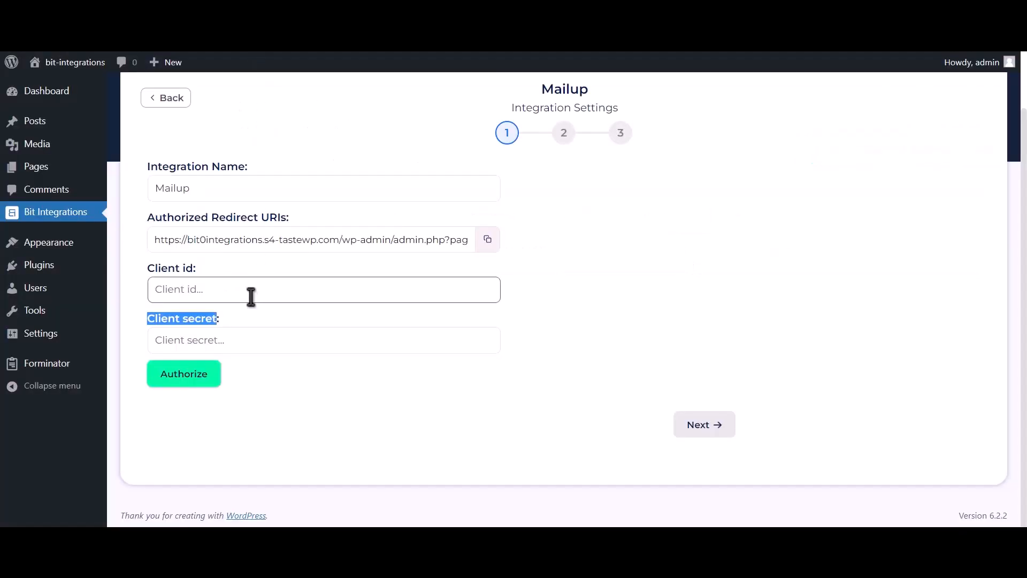
key(ctrl+v)
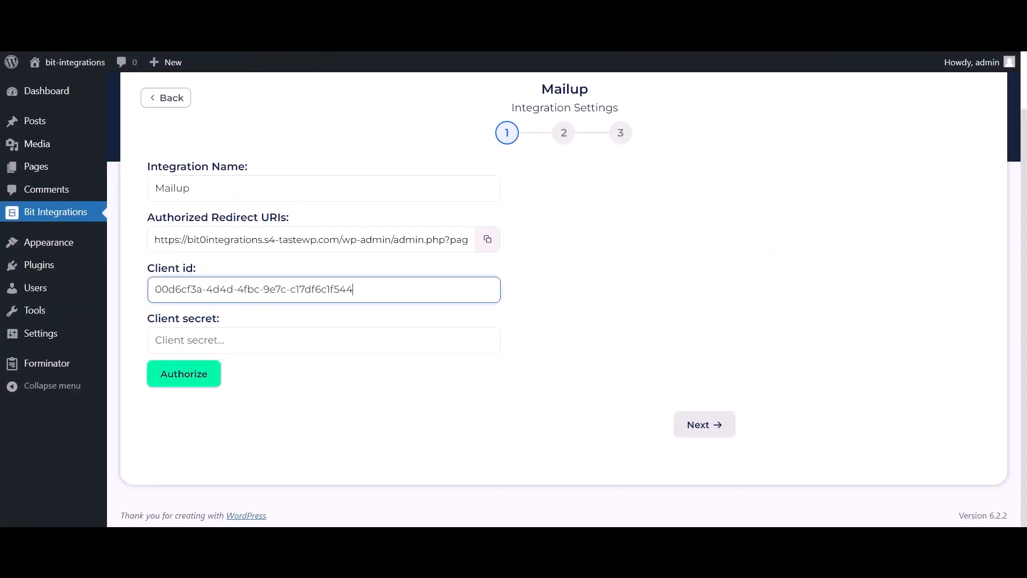
Step: Copy the client secret from MailUp's API keys and paste it into the integration's Client secret field
click(343, 52)
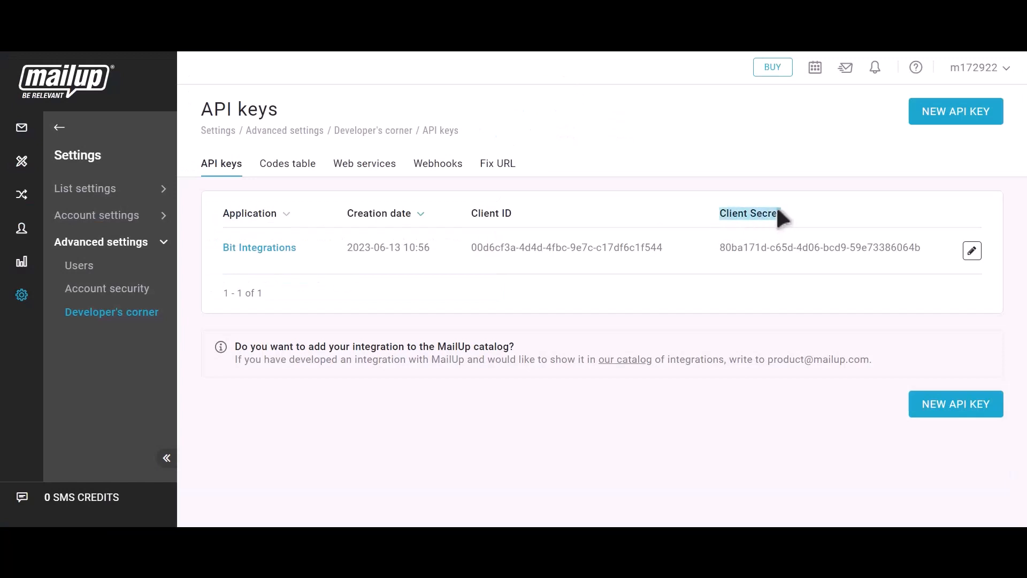
click(934, 249)
click(270, 53)
click(242, 349)
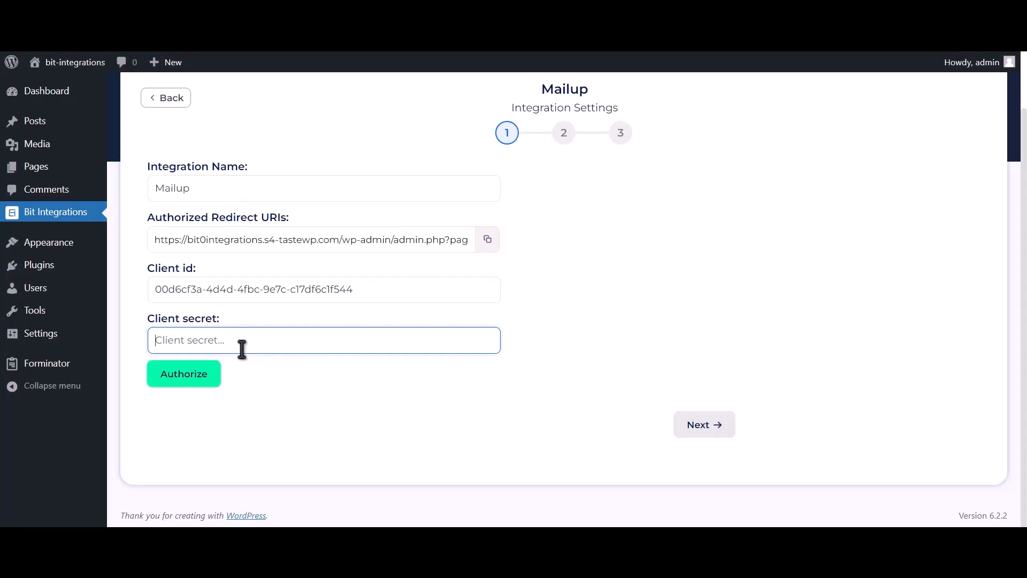
key(ctrl+v)
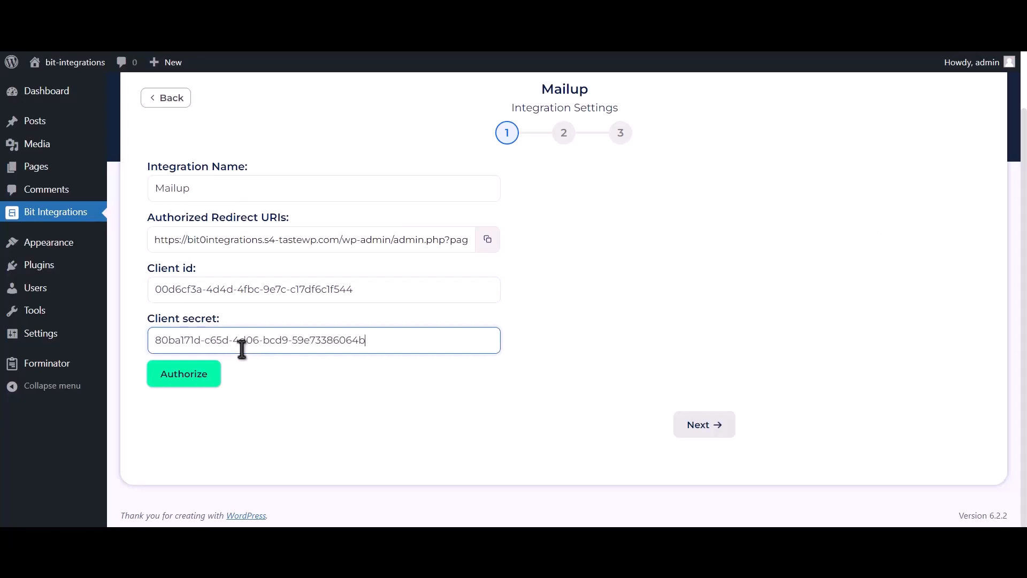
Step: Authorize the Mailup connection by logging on with the saved username and password and confirming access for Bit Integrations
click(183, 381)
click(194, 239)
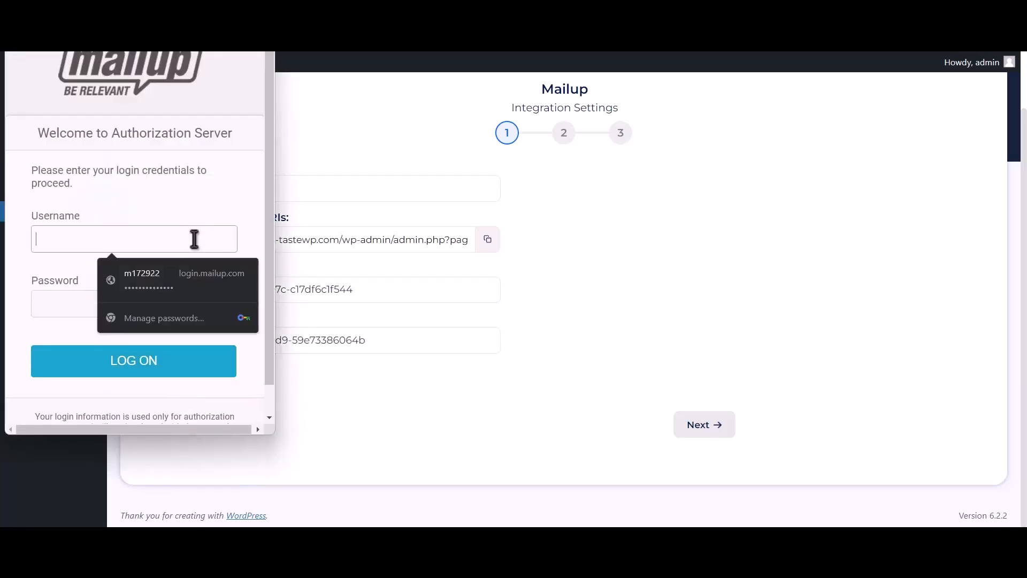
click(195, 275)
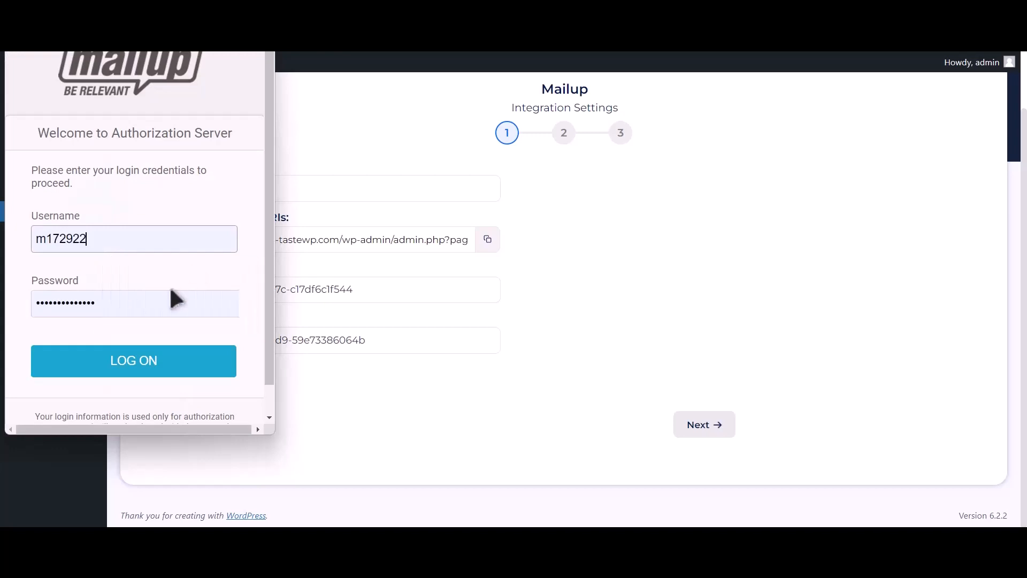
click(155, 370)
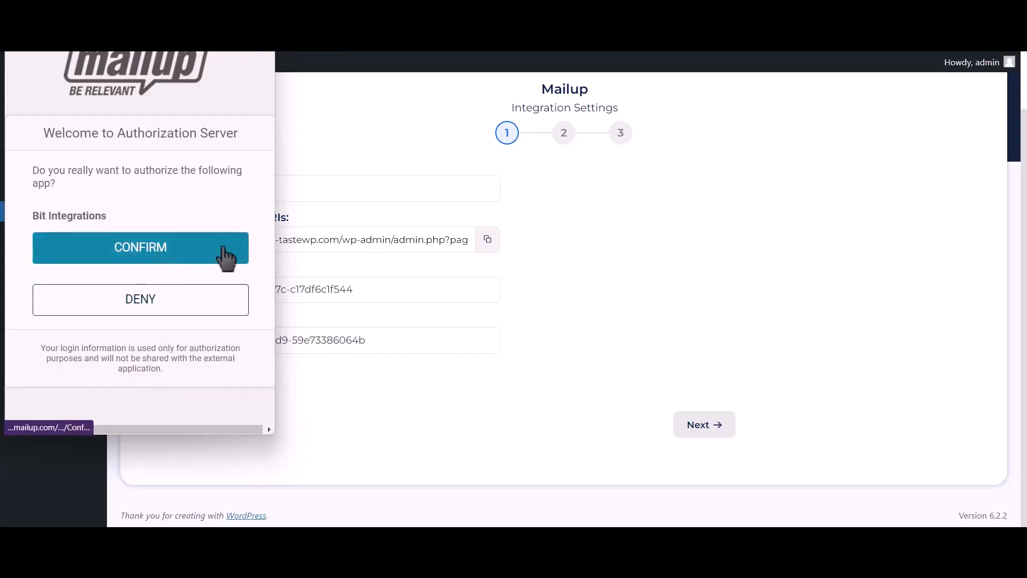
click(226, 259)
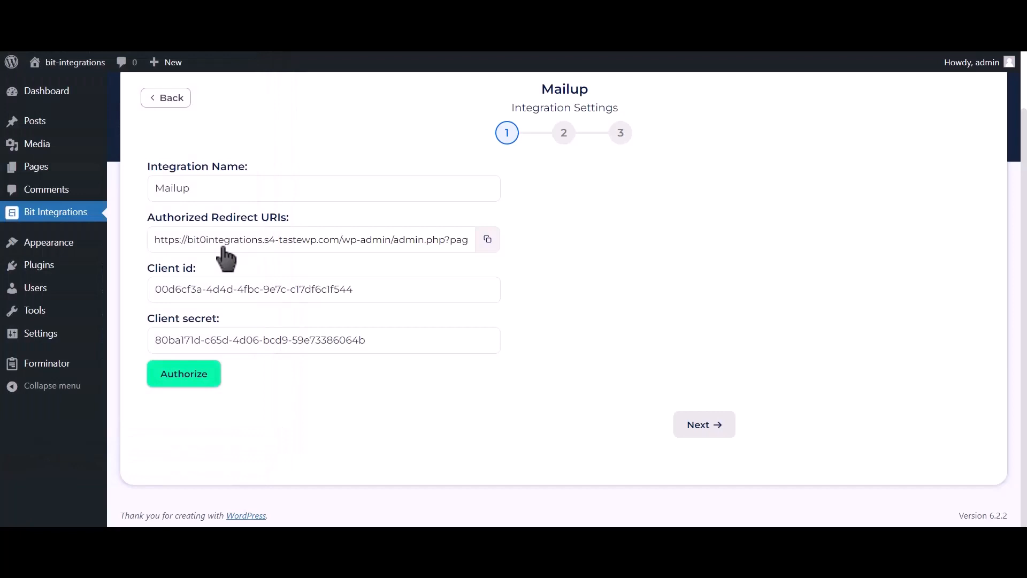
drag(854, 498, 990, 502)
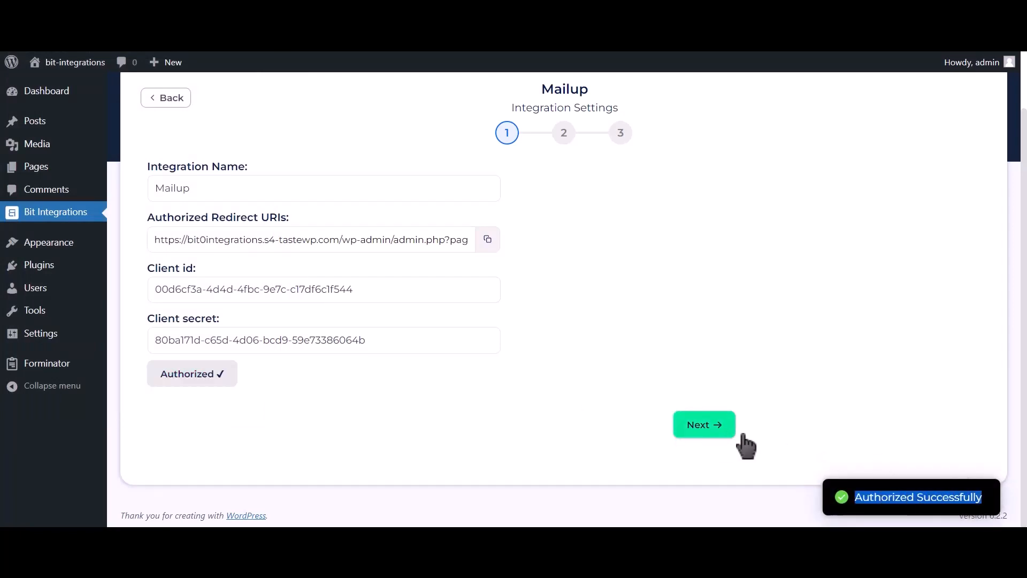
Step: Proceed to the Mailup integration's second stage and set its list to News and its group to TEST
click(724, 432)
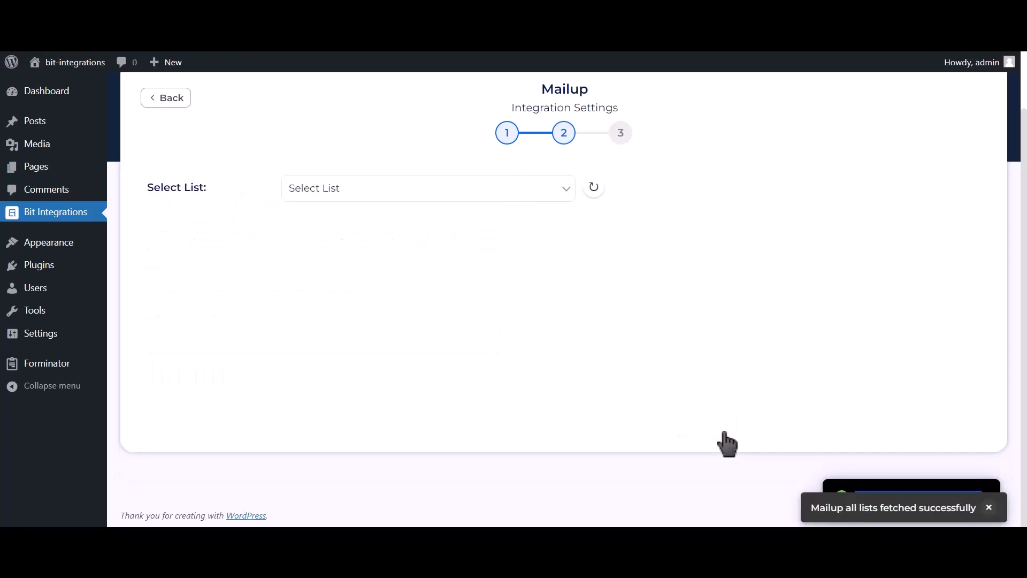
click(417, 193)
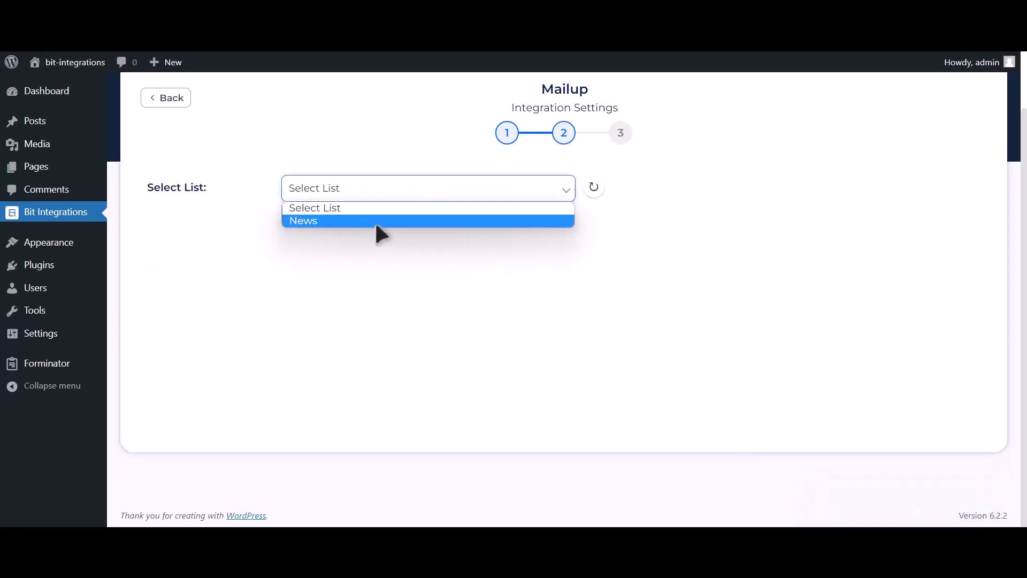
click(376, 225)
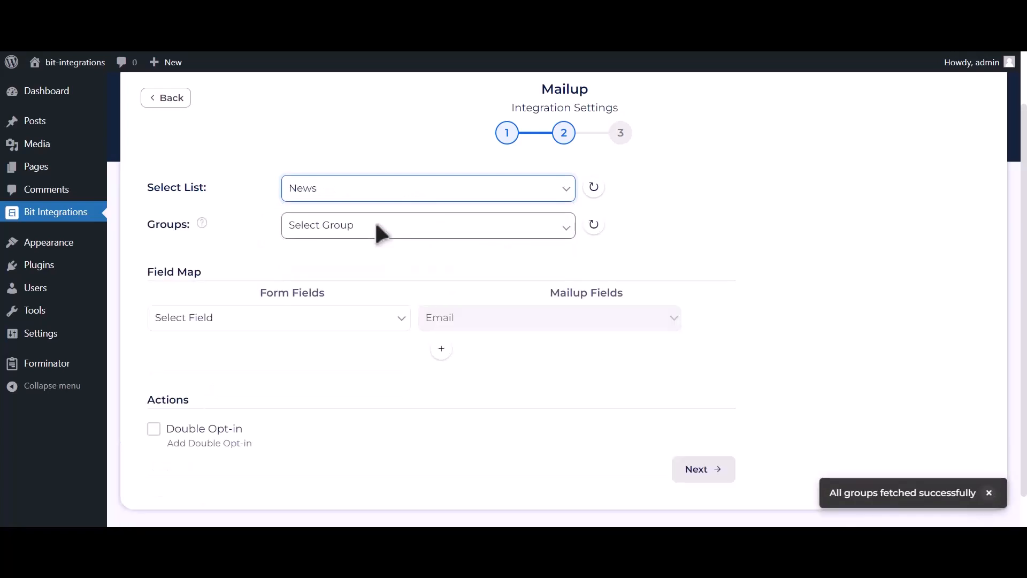
click(423, 226)
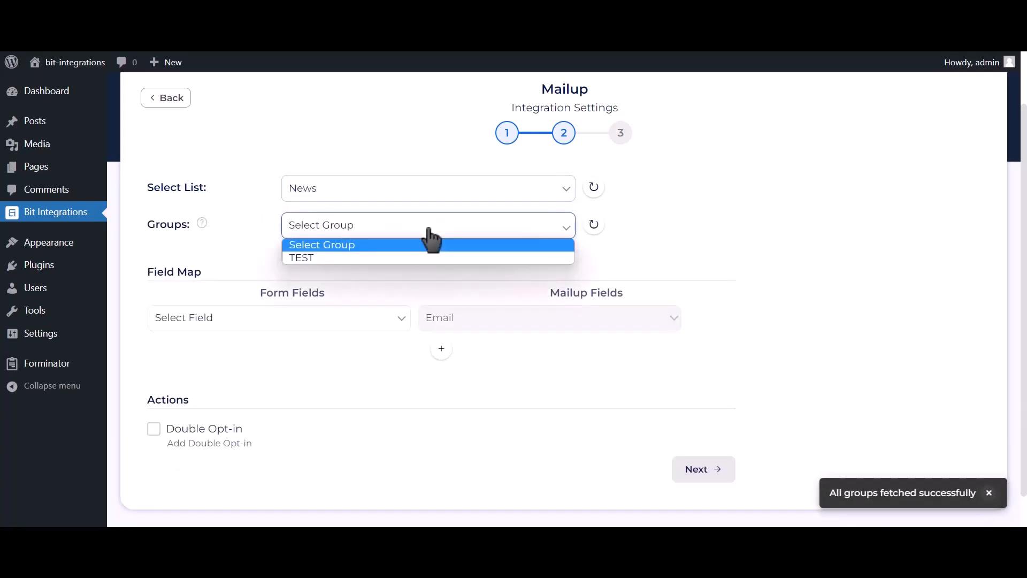
click(363, 258)
Step: Map the form field Email Address-1 to Mailup's Email, and add a mapping from Name-1 to Last Name
click(294, 321)
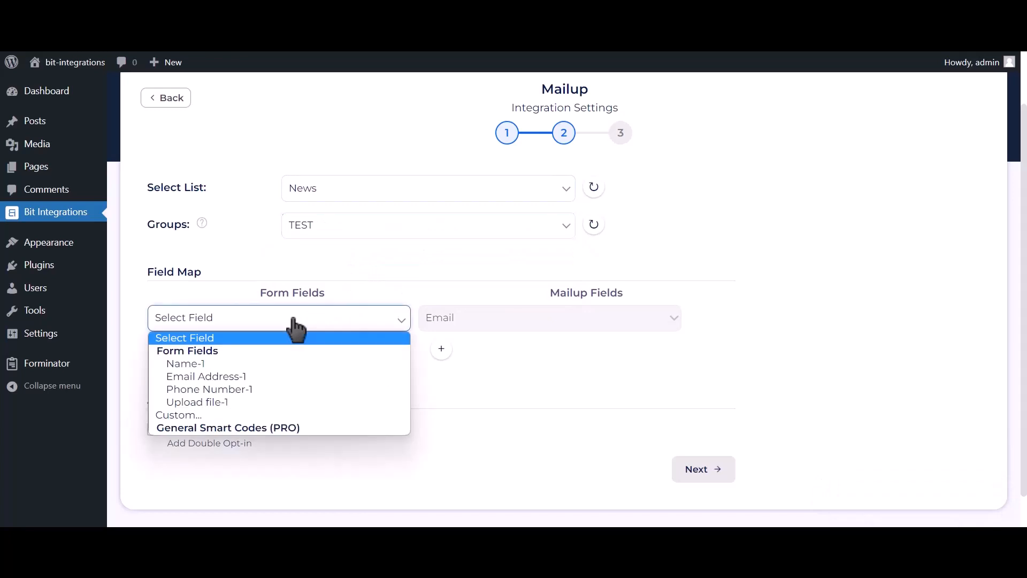
click(258, 376)
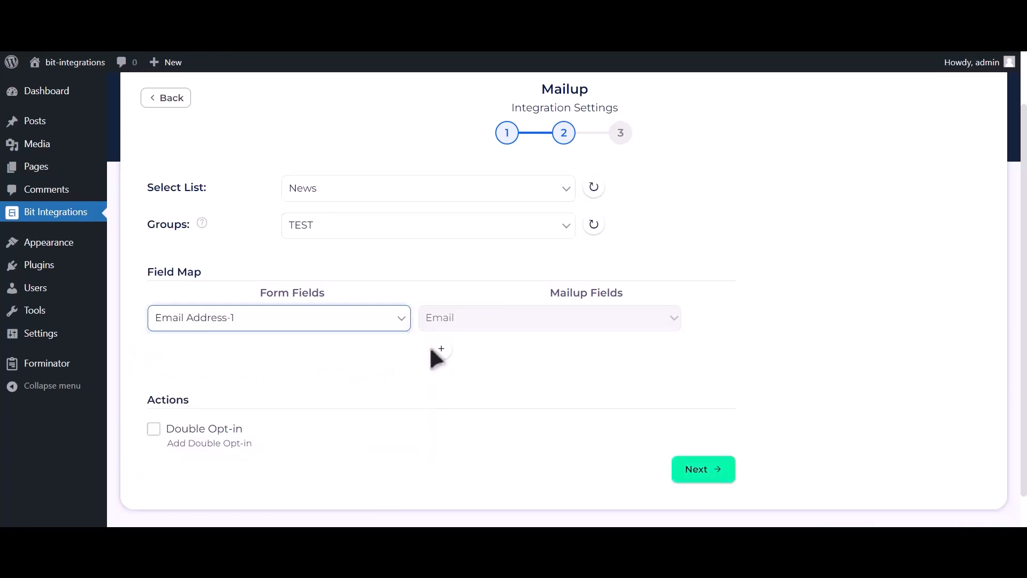
scroll(412, 332, down, 1)
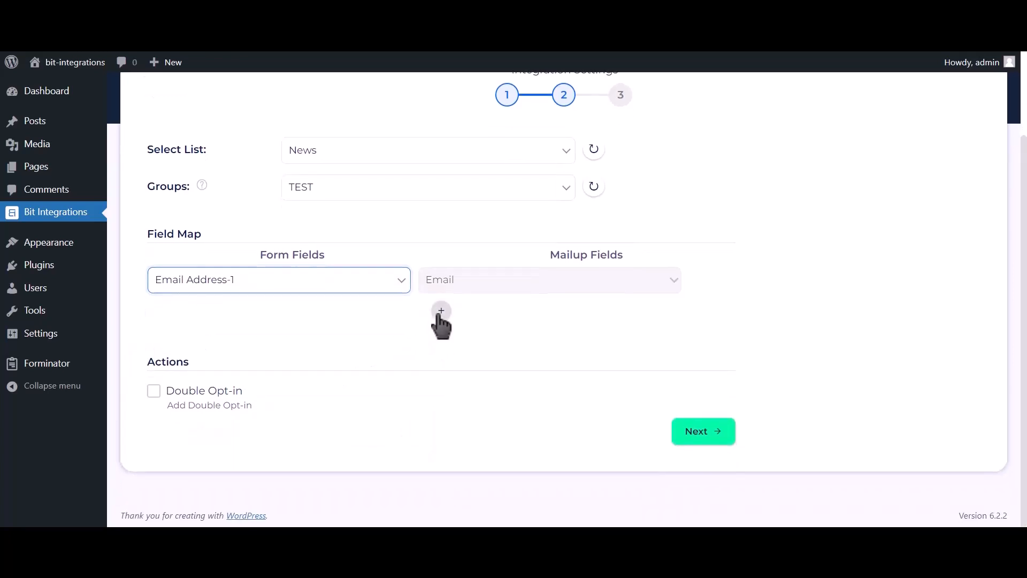
click(440, 313)
click(352, 320)
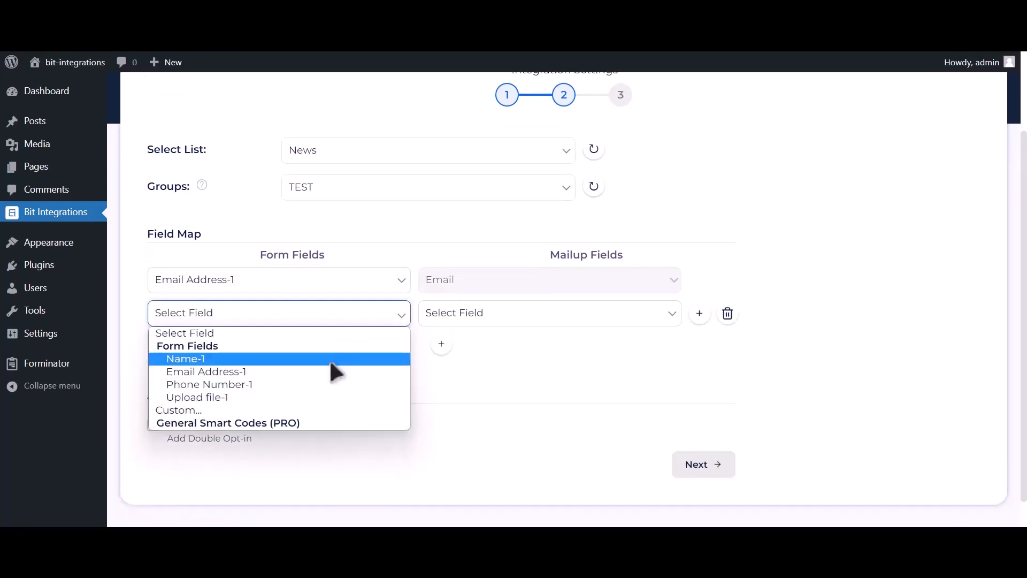
click(329, 358)
click(482, 316)
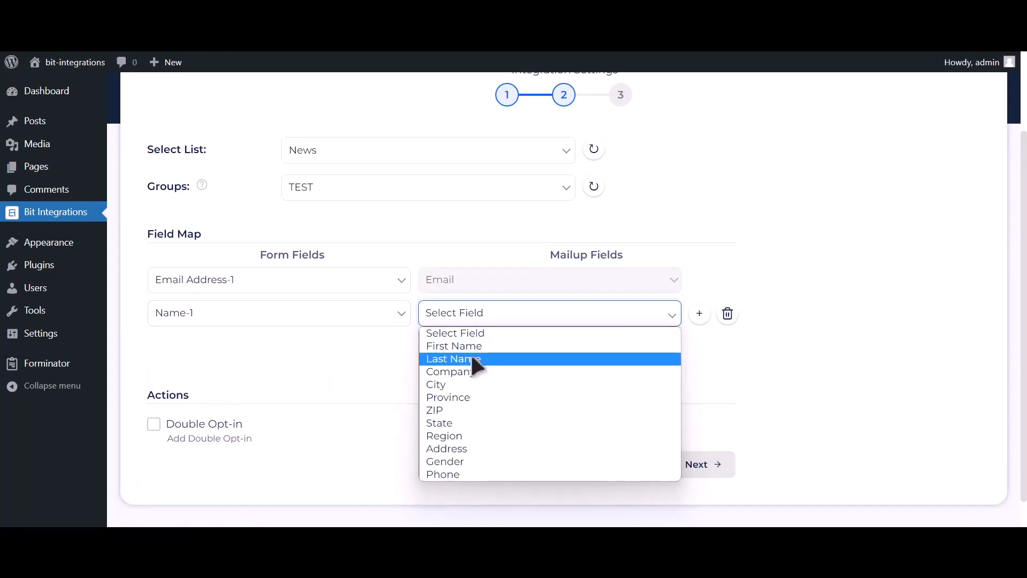
click(474, 359)
Step: Add a field mapping from Phone Number-1 to Phone, then finish and save the Mailup integration
click(441, 347)
click(283, 357)
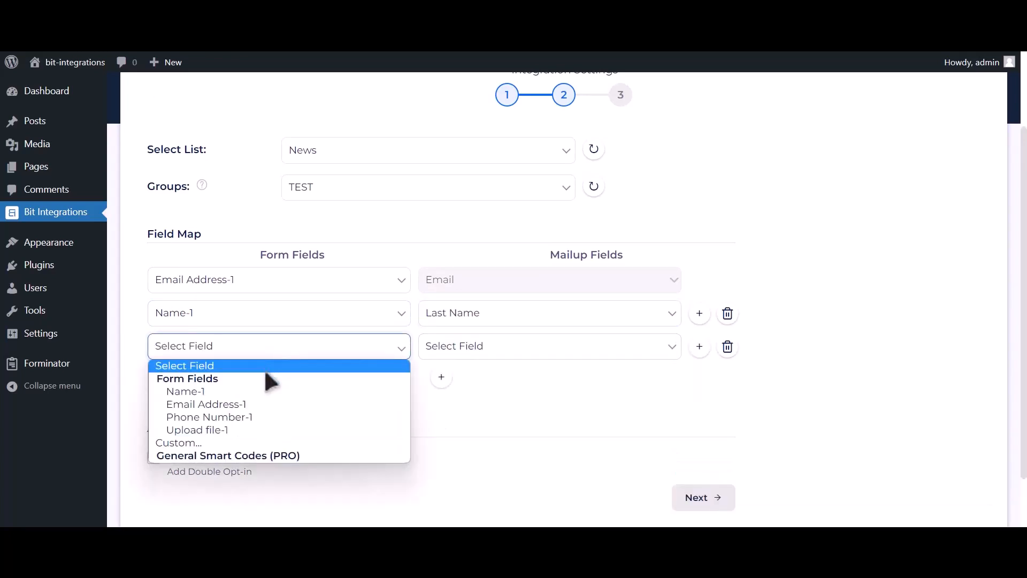
click(242, 415)
click(422, 353)
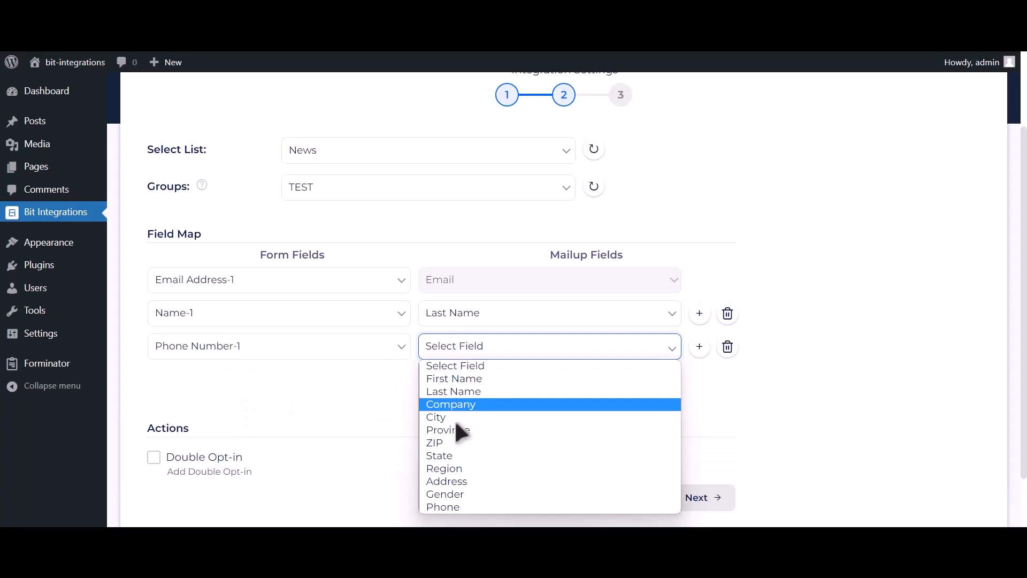
click(452, 507)
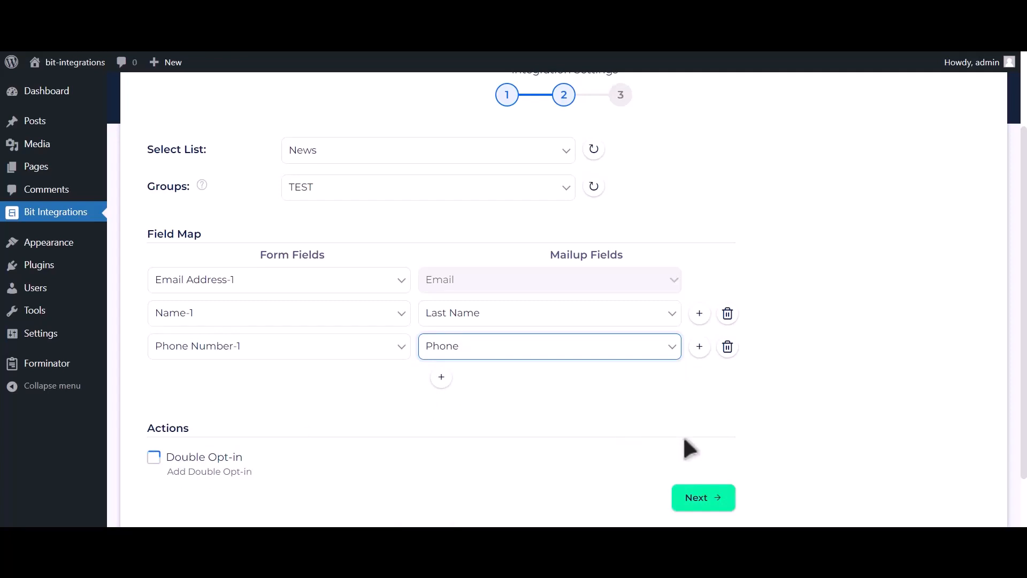
click(705, 500)
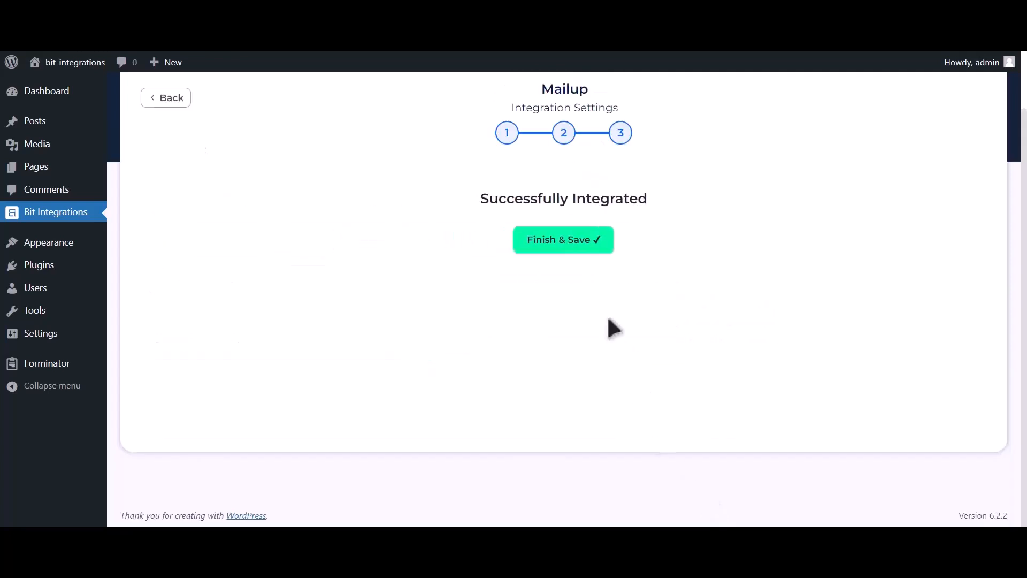
click(585, 264)
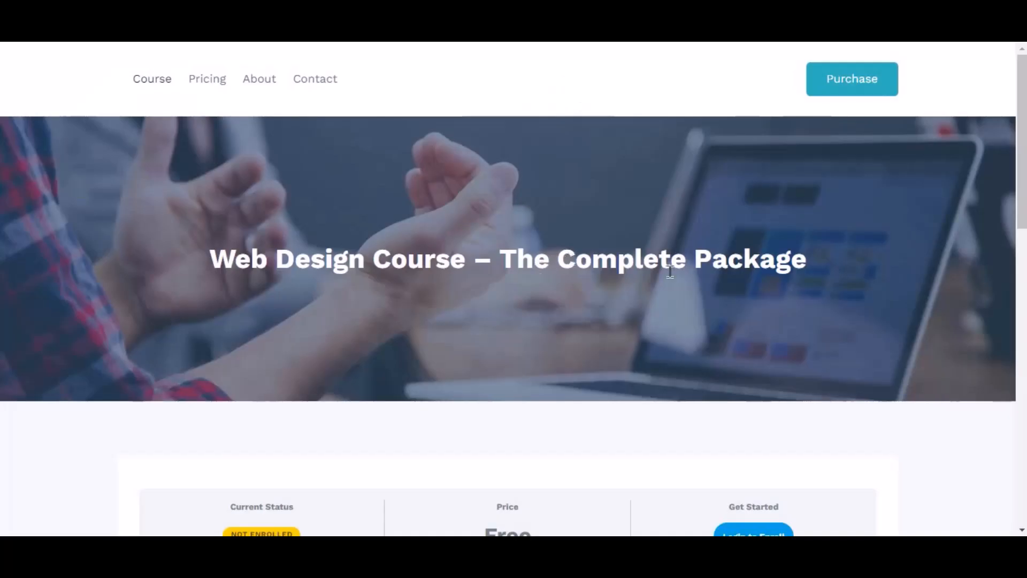
Step: Log in to enroll from the Web Design Course page, pasting the account's username and password
scroll(670, 271, down, 3)
click(745, 342)
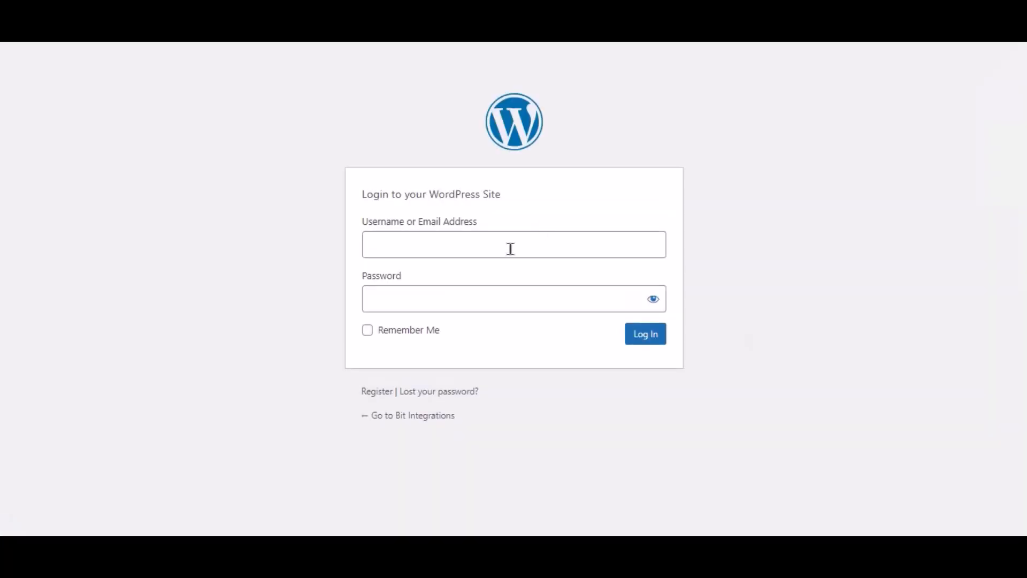
click(511, 249)
key(ctrl+v)
click(463, 286)
key(ctrl+v)
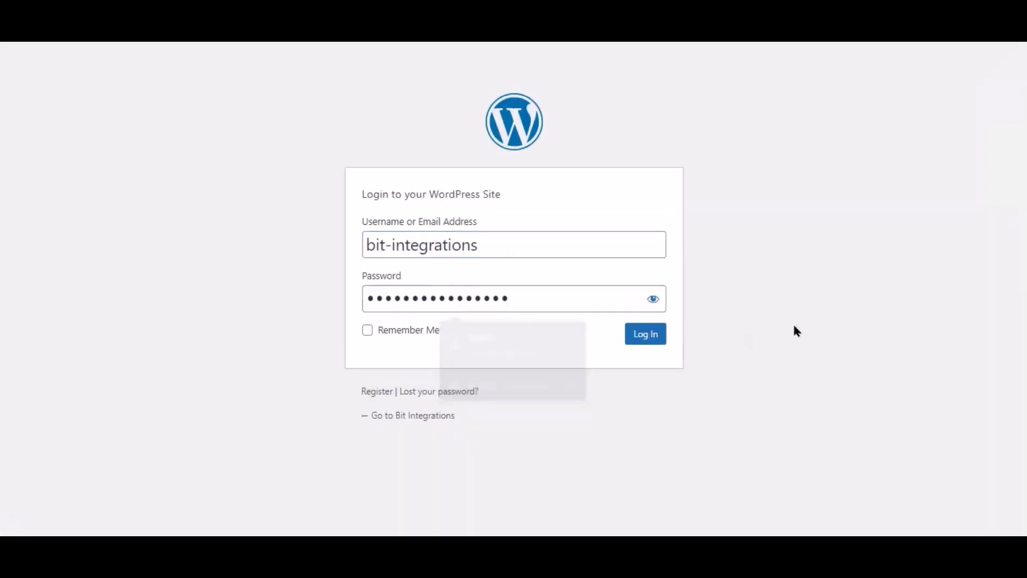
click(646, 338)
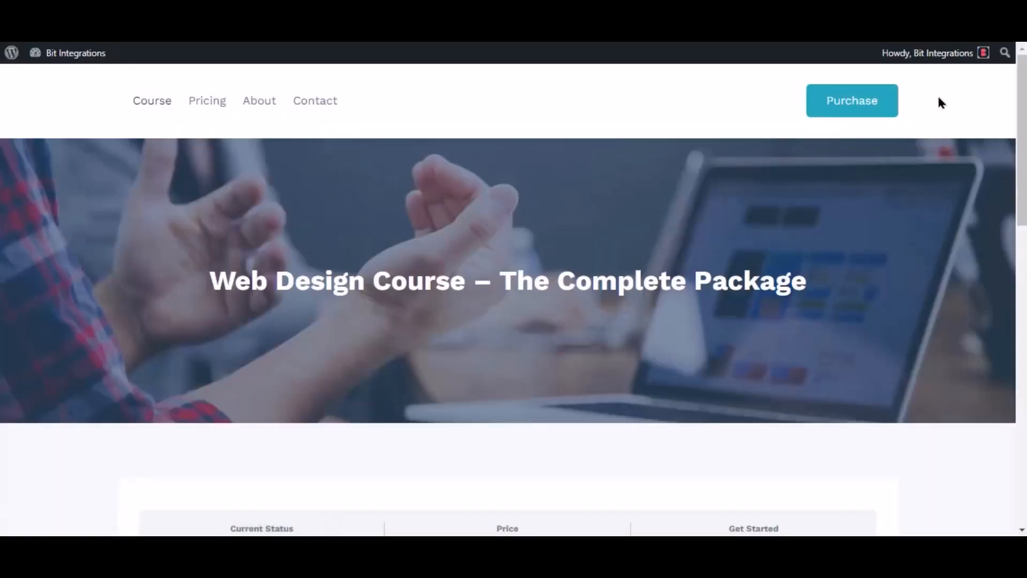
Step: Take the free Web Design Course and expand all of its course content
scroll(911, 225, down, 4)
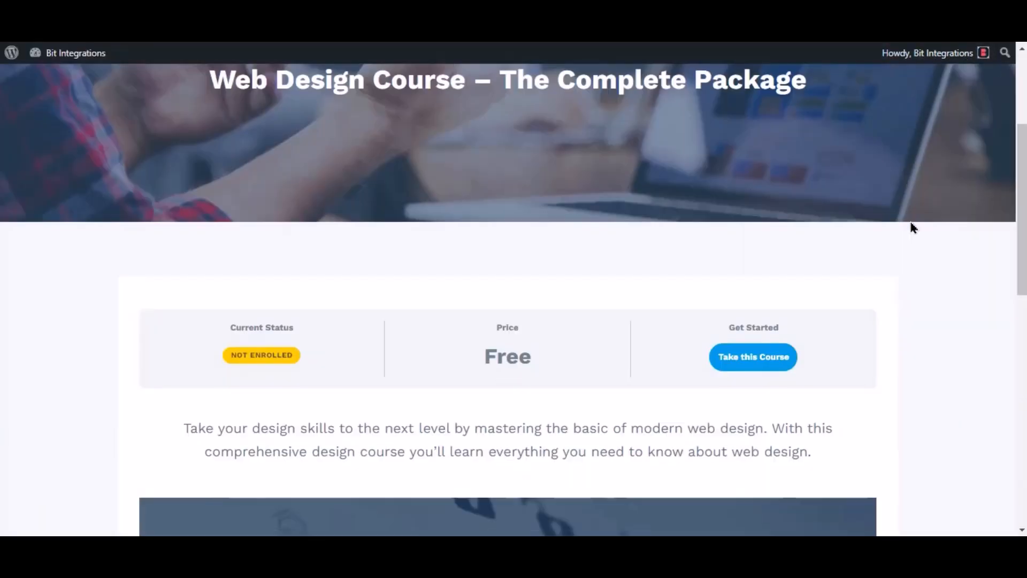
click(753, 366)
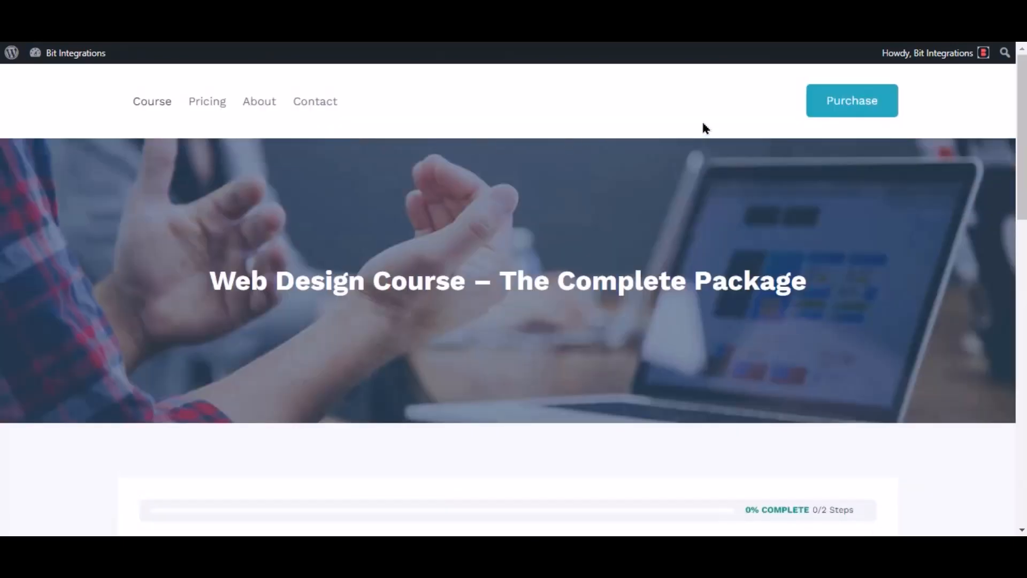
scroll(706, 128, down, 5)
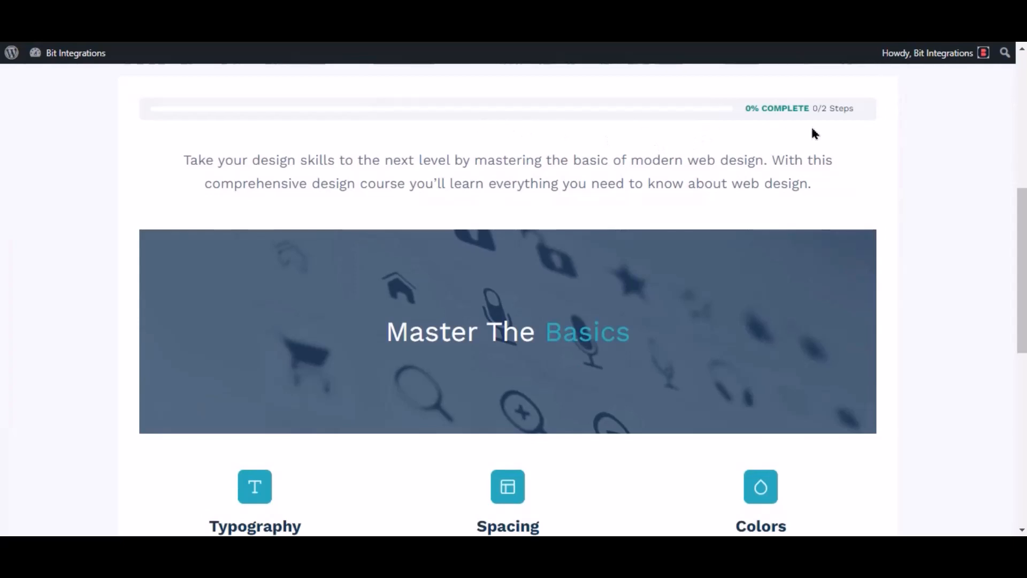
scroll(748, 129, down, 5)
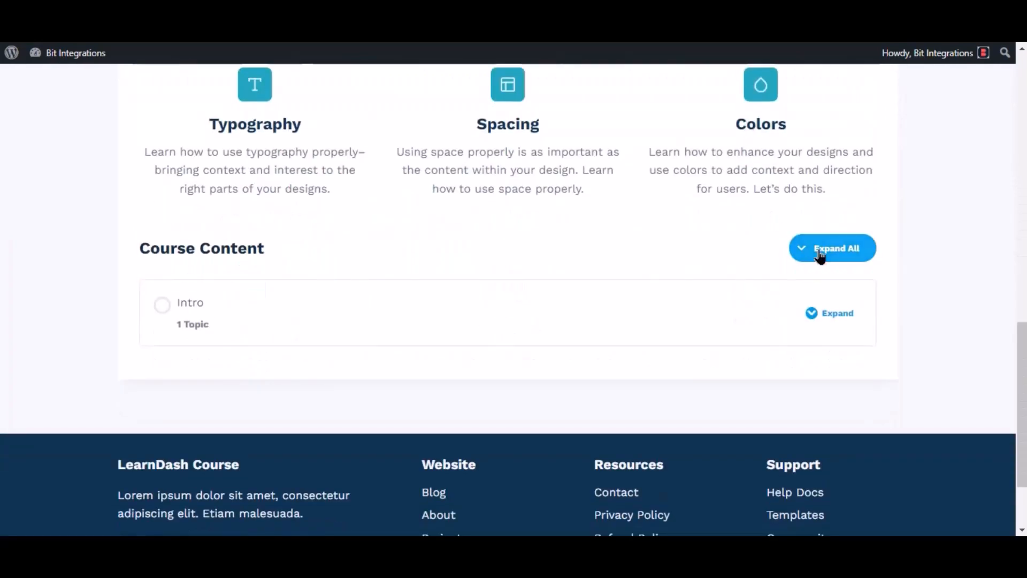
click(820, 252)
scroll(614, 254, down, 3)
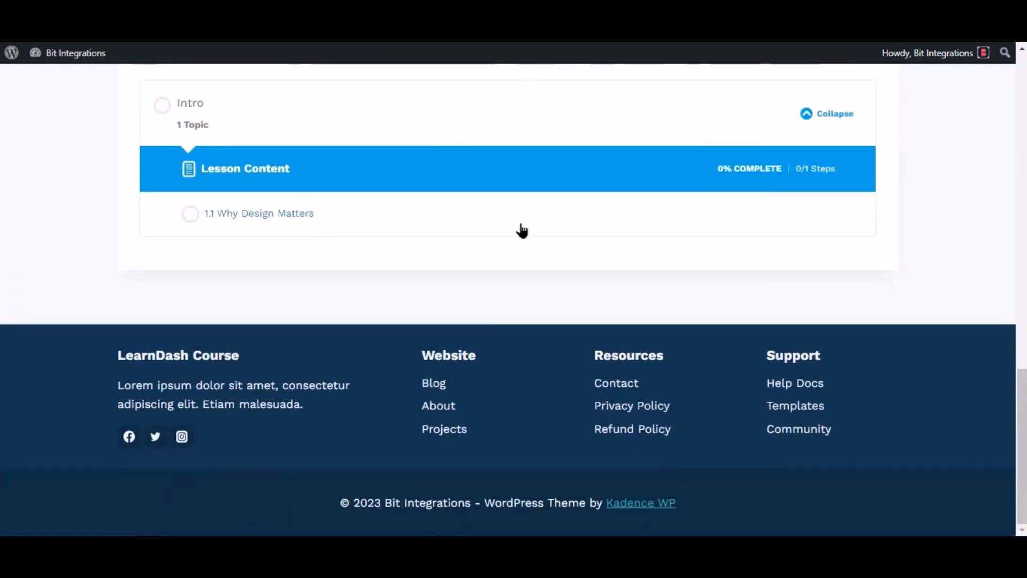
scroll(522, 230, up, 1)
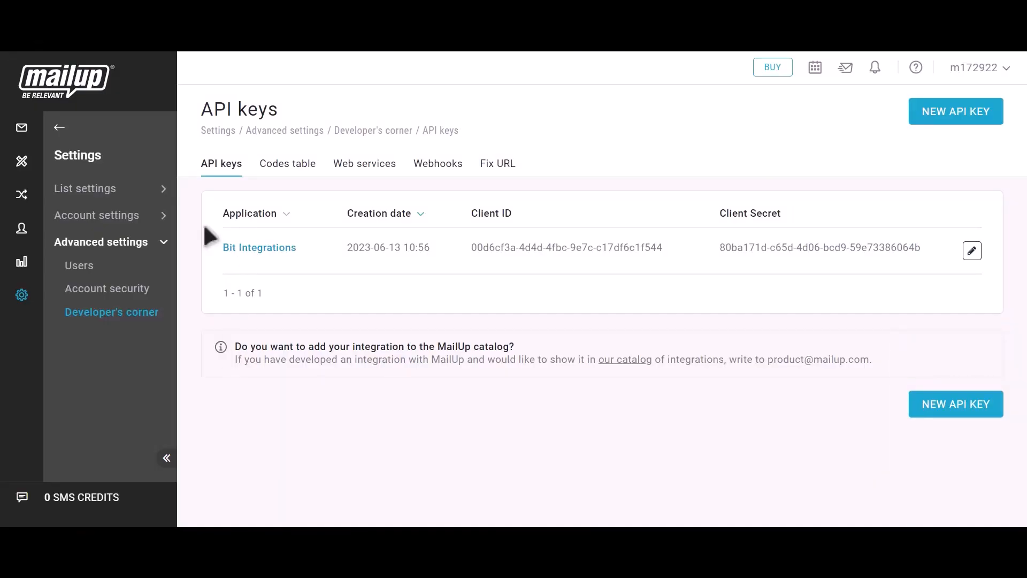
Step: Switch to MailUp and check the subscribed email recipients for the enrolled user's email address and last name
click(58, 129)
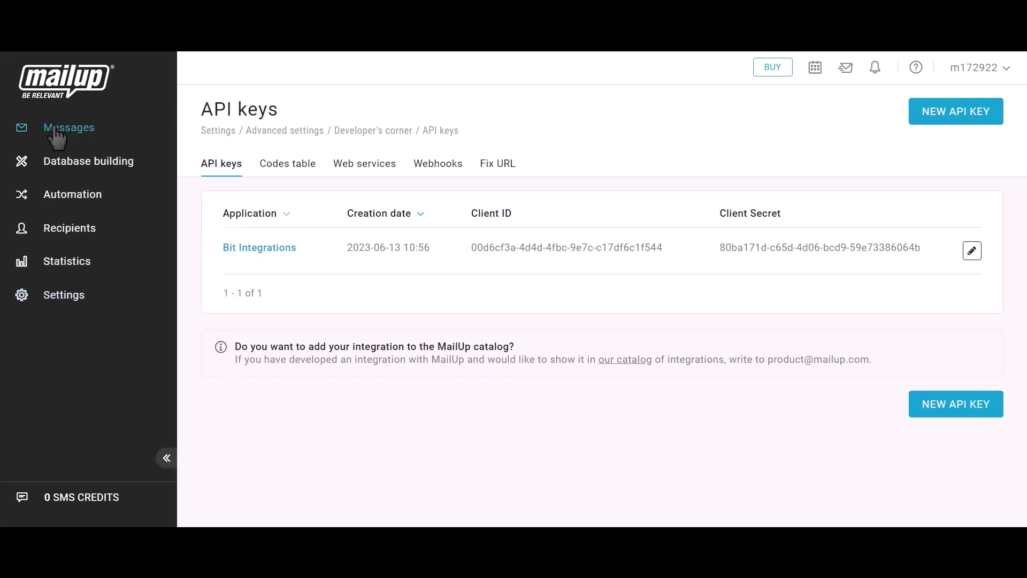
click(65, 230)
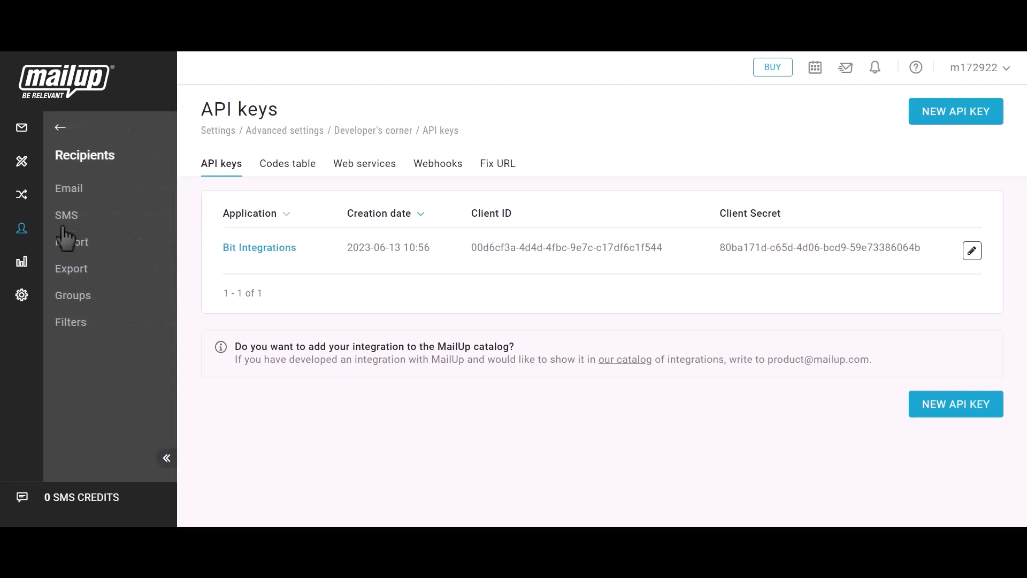
click(73, 194)
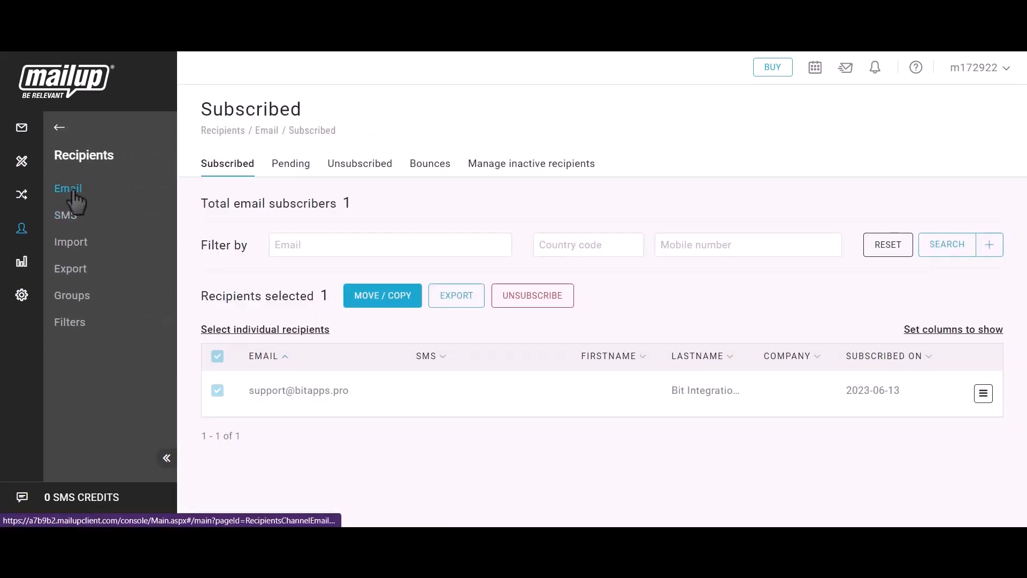
drag(243, 390, 360, 397)
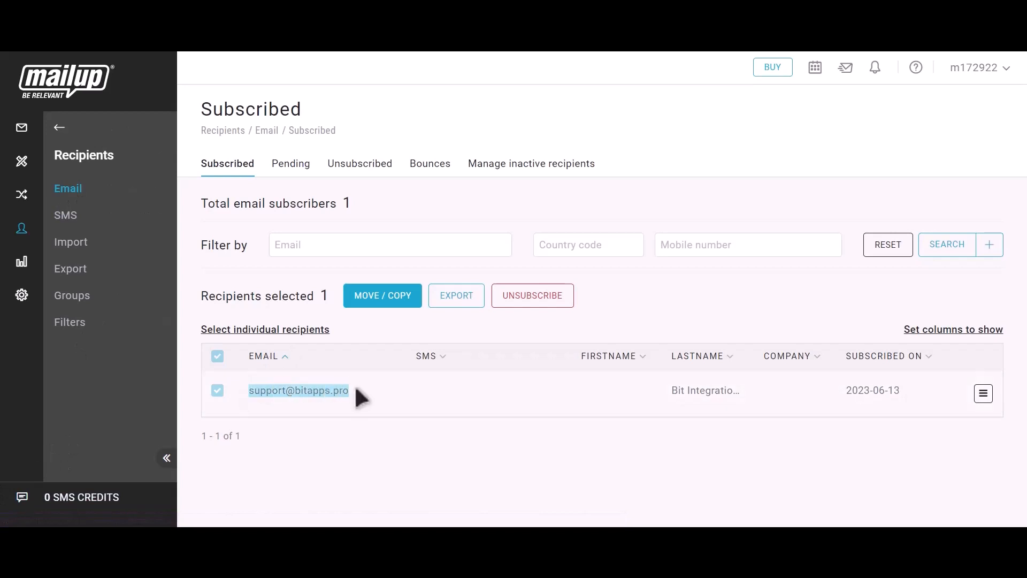
drag(669, 392, 752, 398)
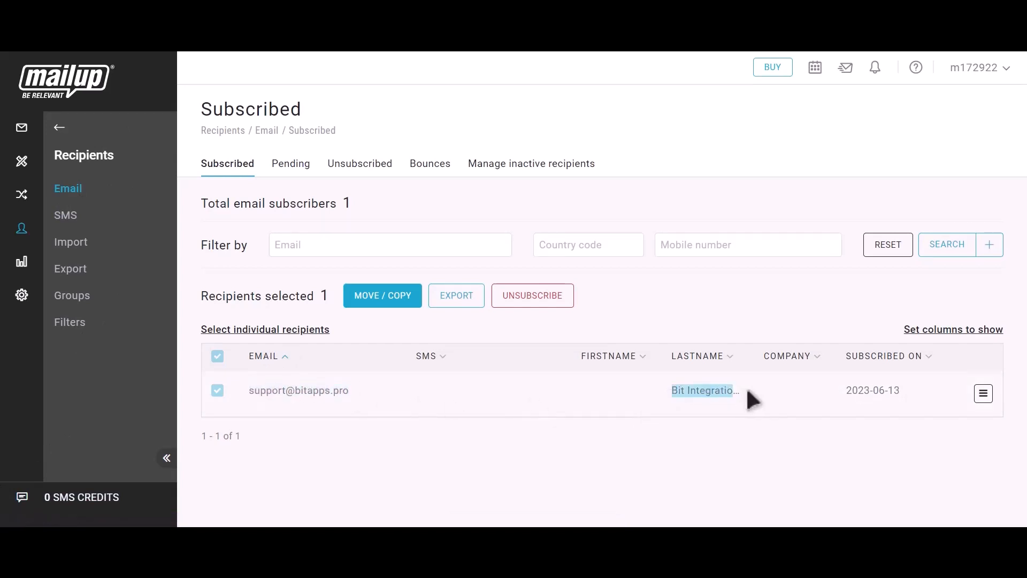
click(759, 399)
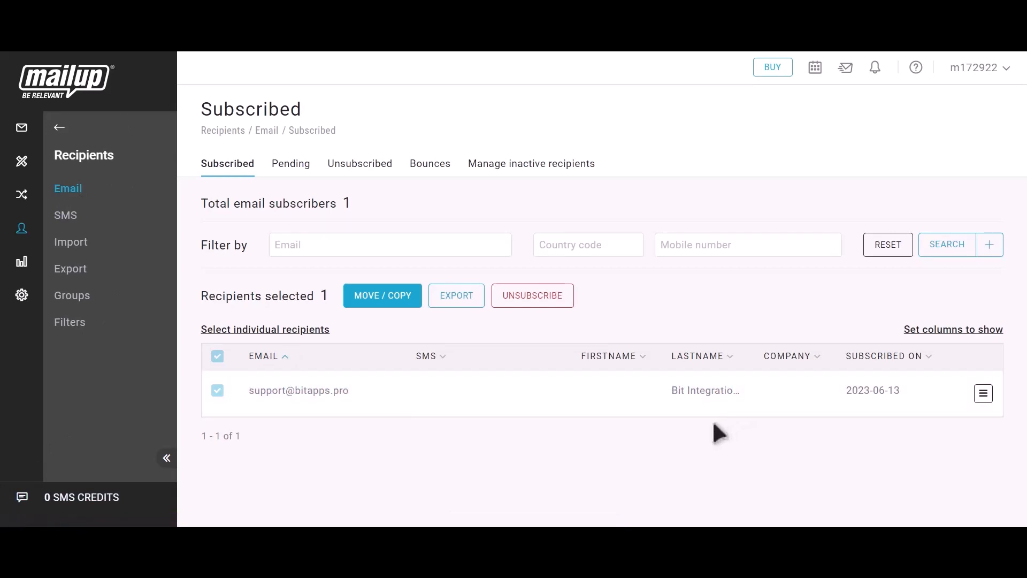